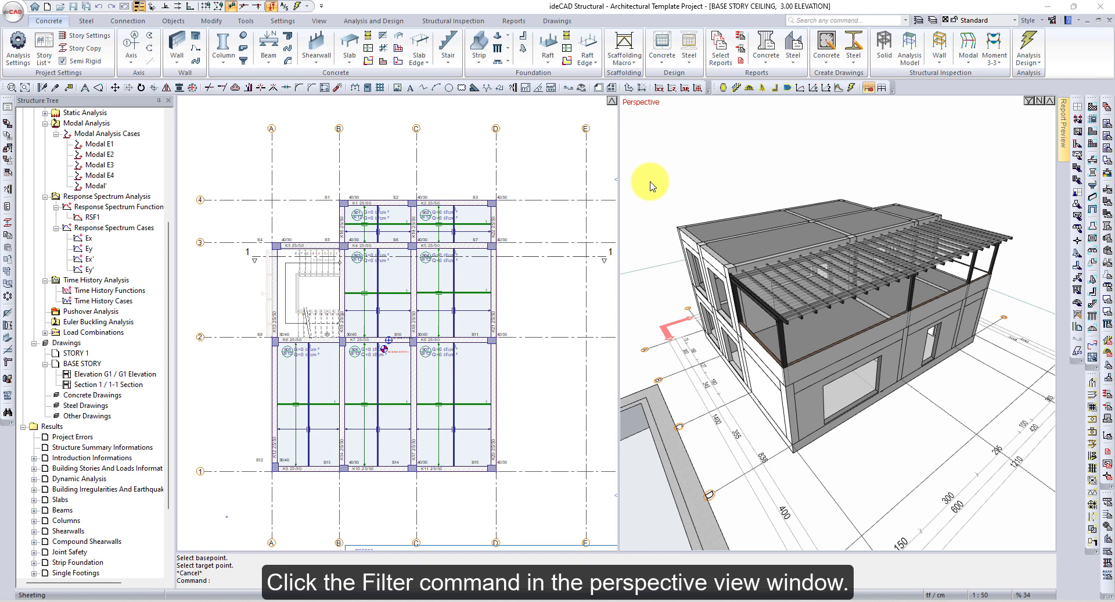
Step: Hide the wall objects in the perspective view using its Filter
left_click(1030, 101)
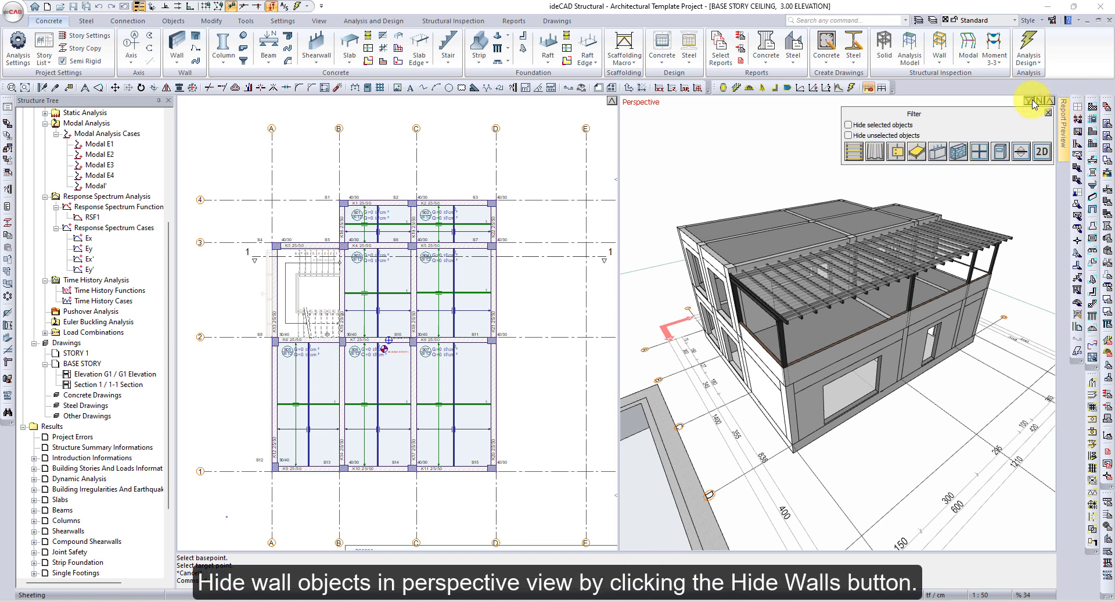
left_click(957, 158)
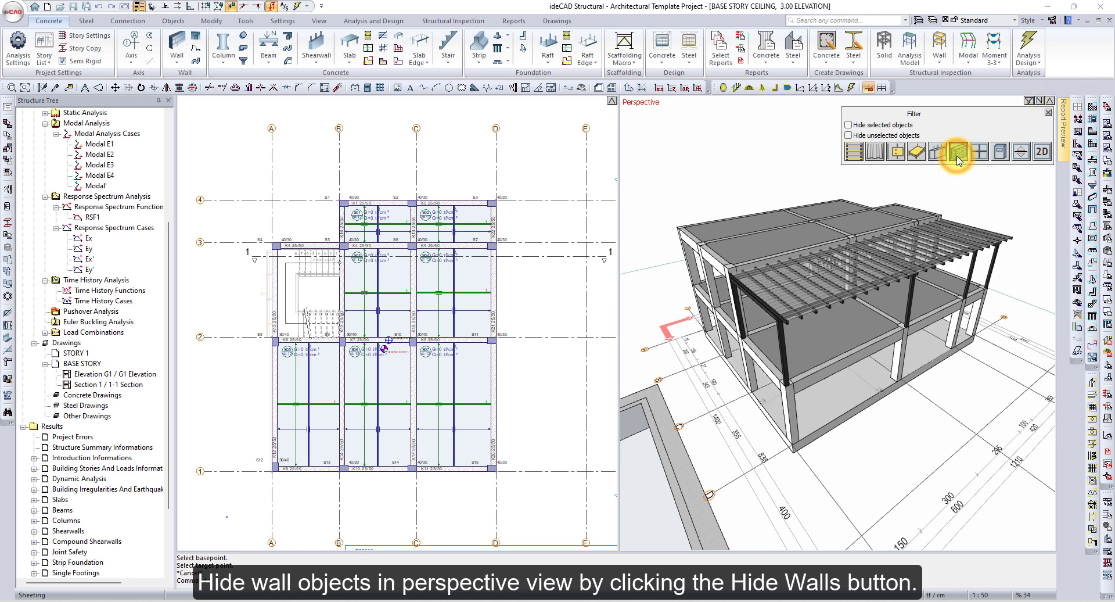
left_click(1047, 114)
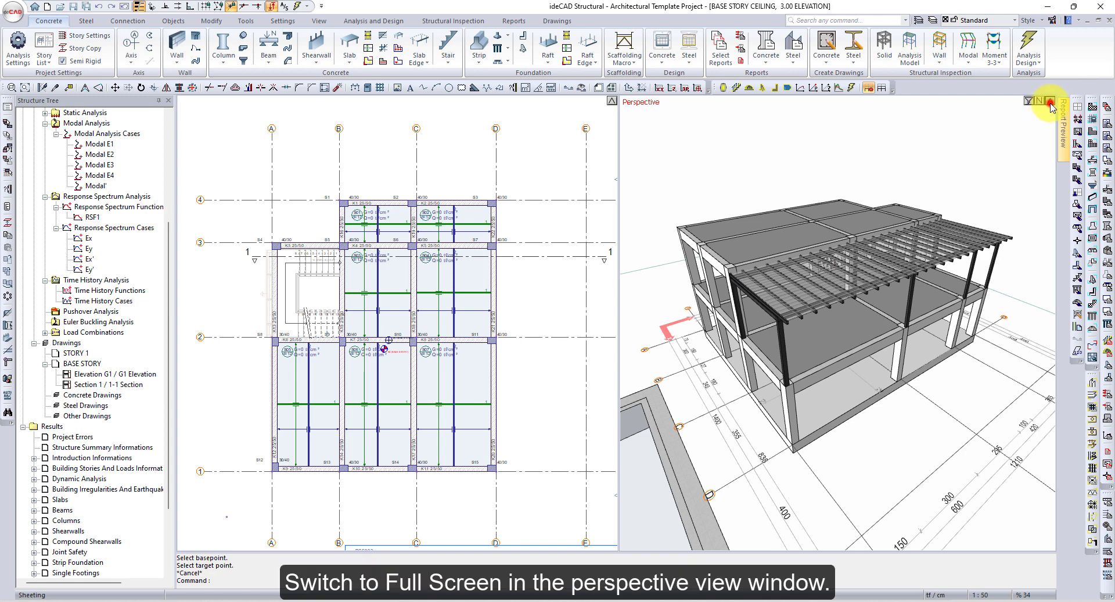
Step: Enlarge the perspective view to full screen and open the STORY 1 CEILING, 6.00 ELEVATION page
left_click(1050, 103)
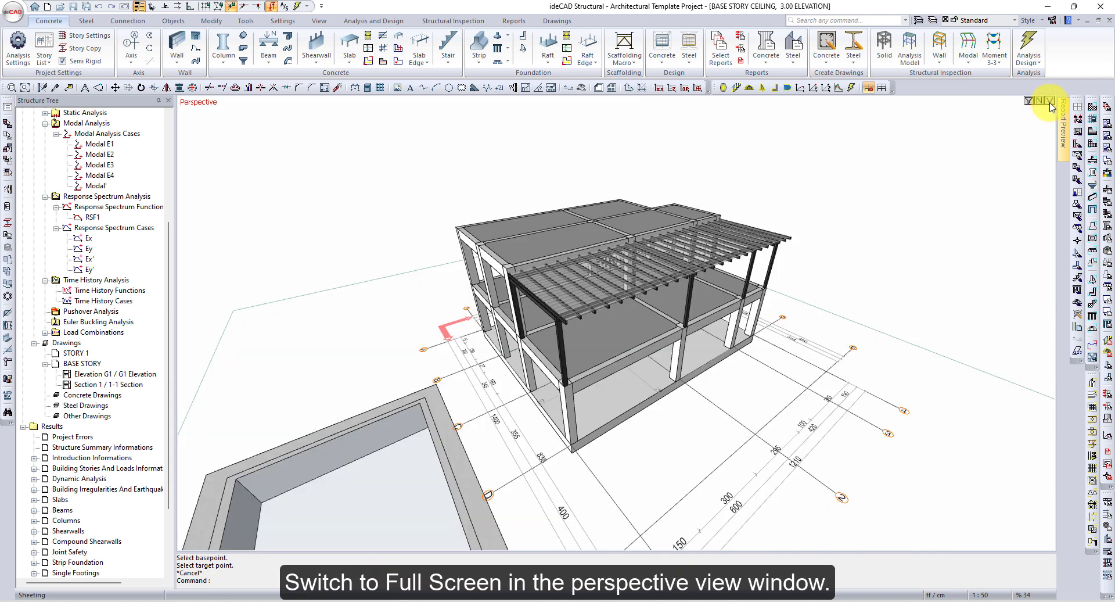
left_click(238, 595)
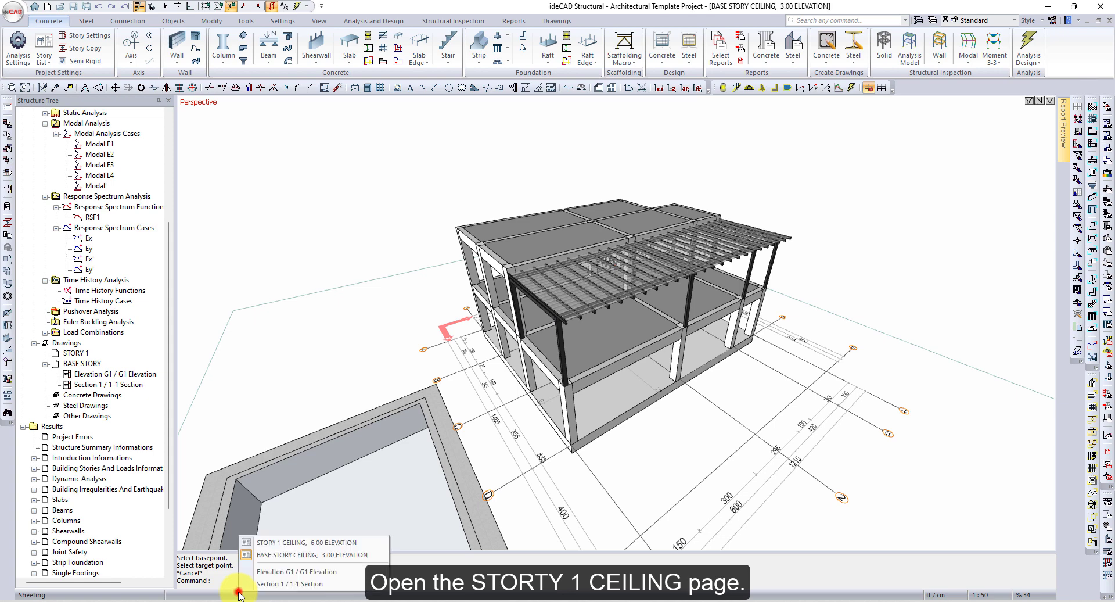
left_click(267, 544)
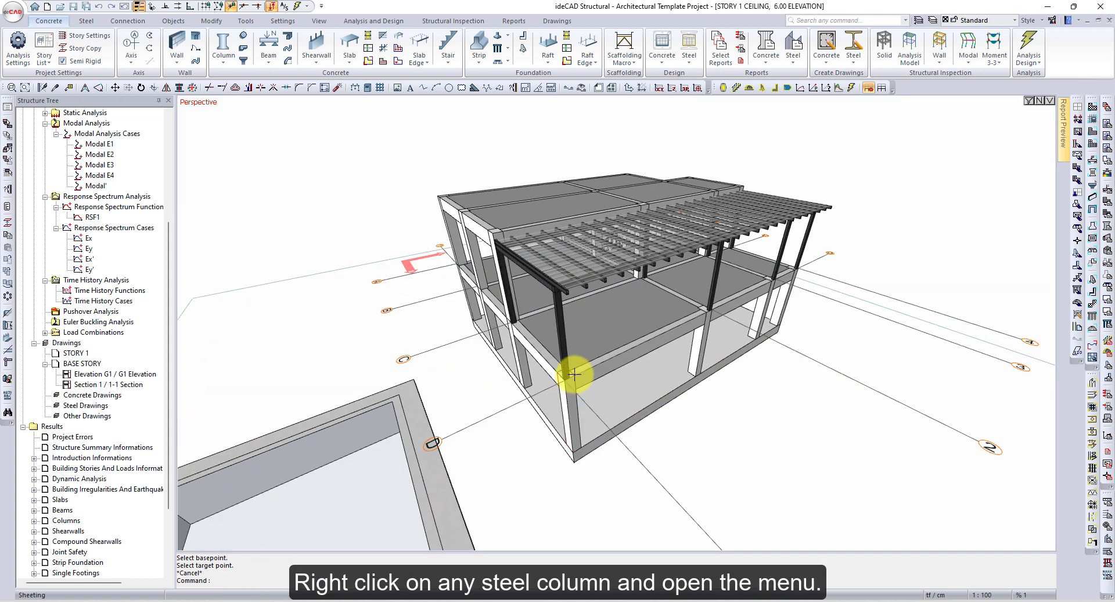
Step: Select all the steel columns of the upper story, starting from the front corner column
scroll(574, 374, "up", 5)
middle_click_drag(575, 391, 583, 325)
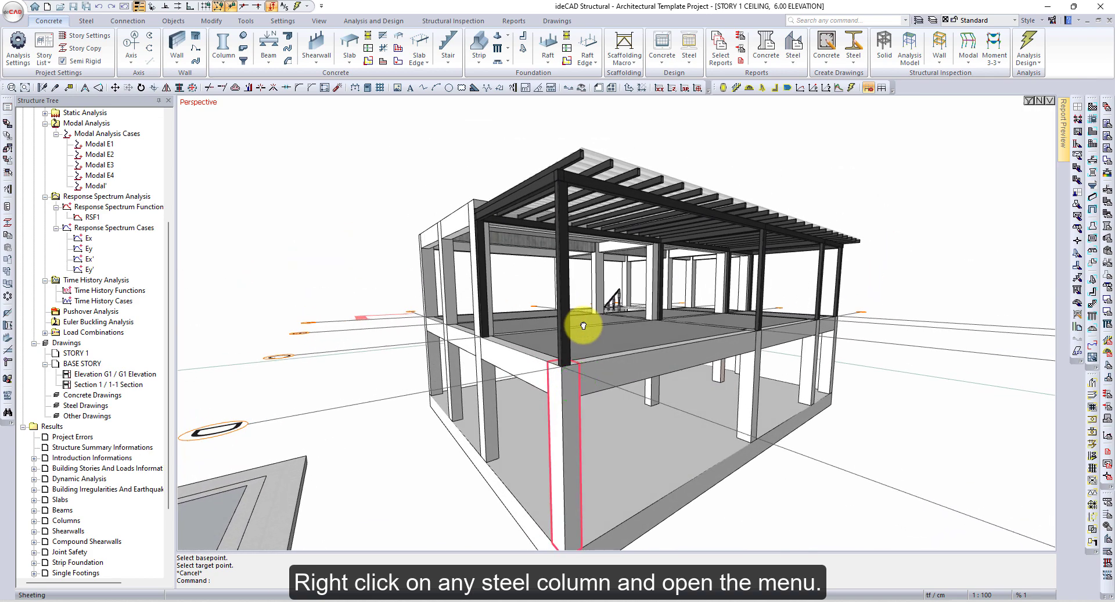
scroll(590, 218, "up", 1)
scroll(542, 189, "up", 1)
right_click(548, 186)
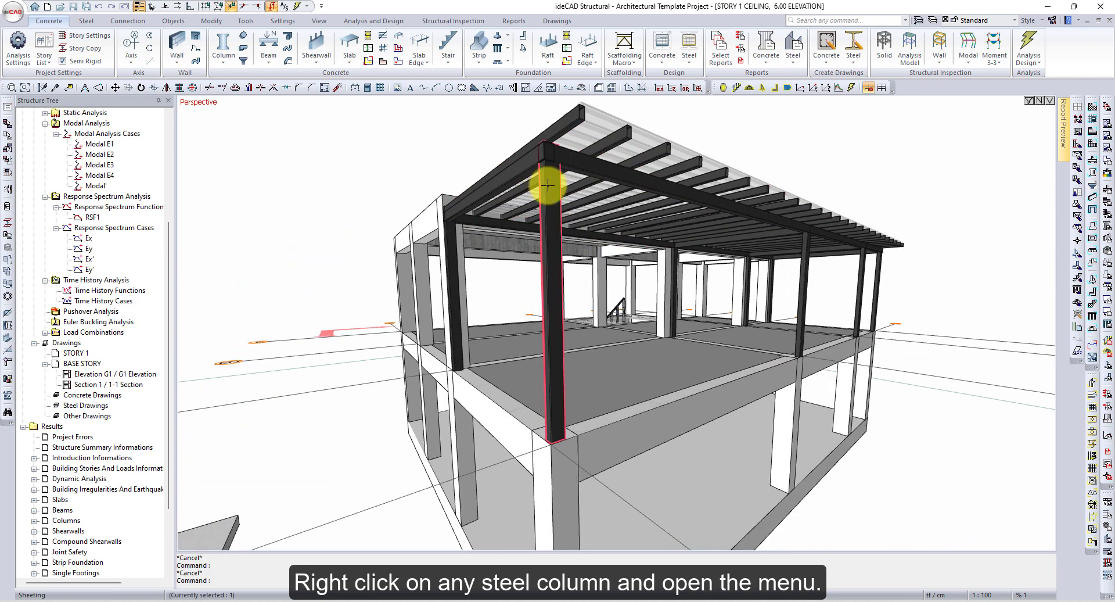
right_click(548, 186)
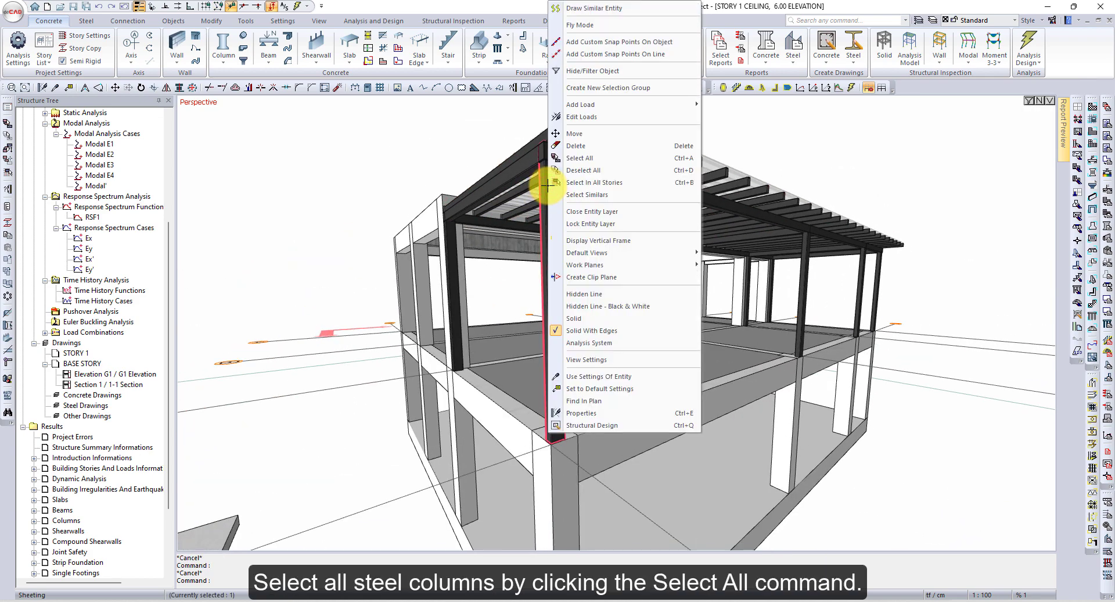
left_click(581, 158)
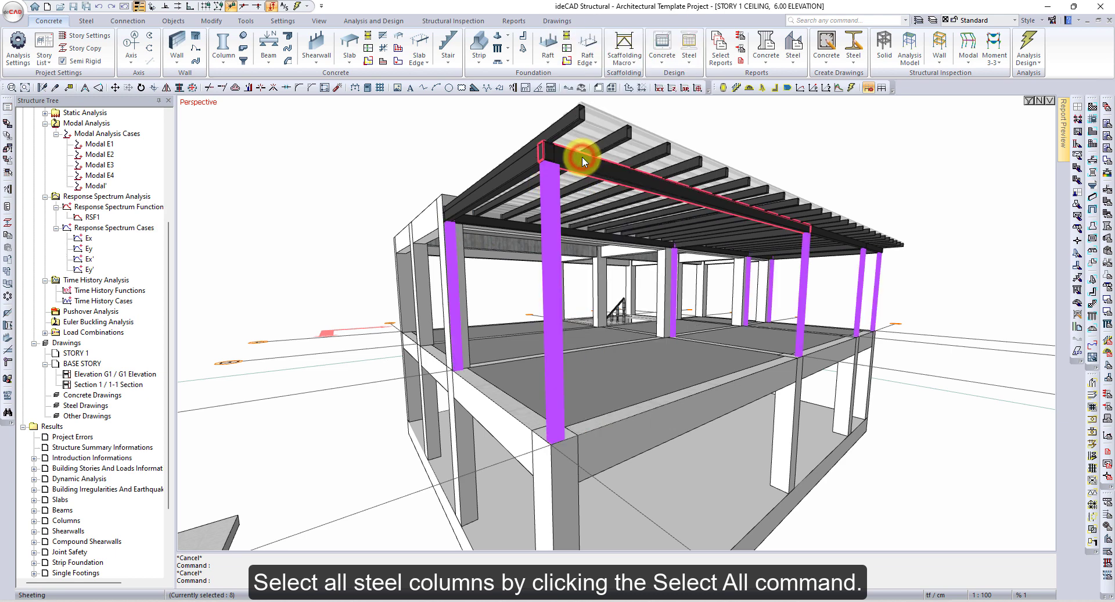
Step: Set the selected steel columns' rotation angle to 90 and their orientation point to the middle
right_click(555, 185)
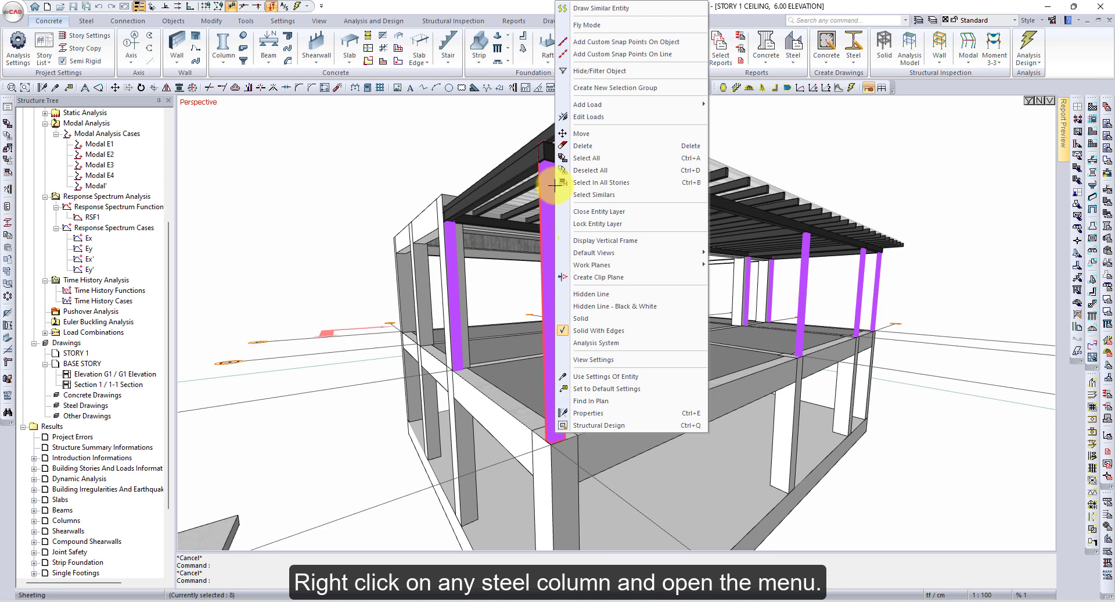
left_click(637, 413)
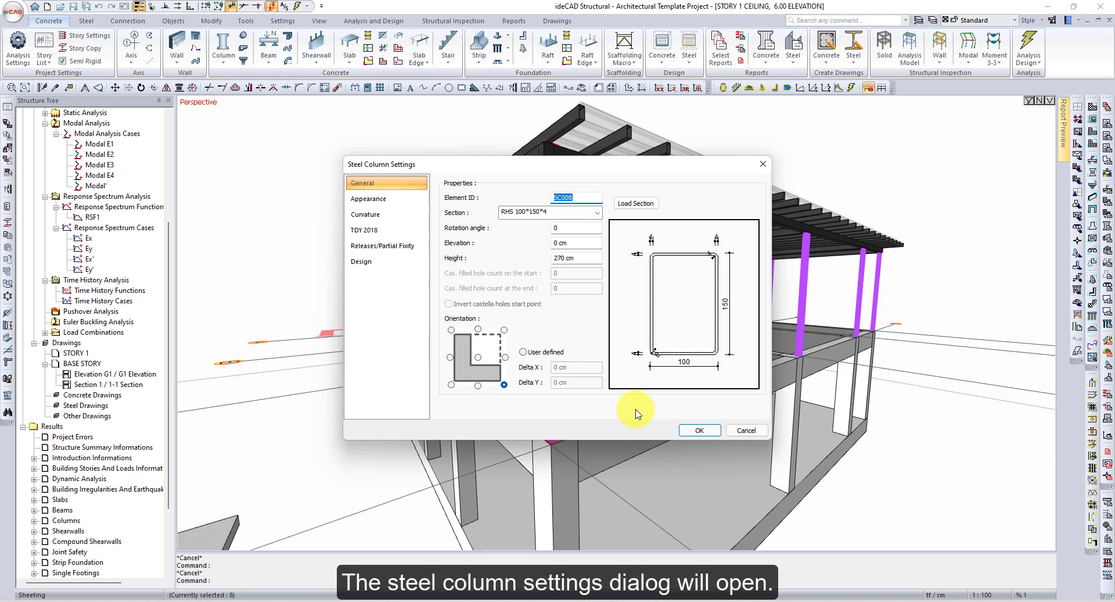
double_click(575, 227)
type("9")
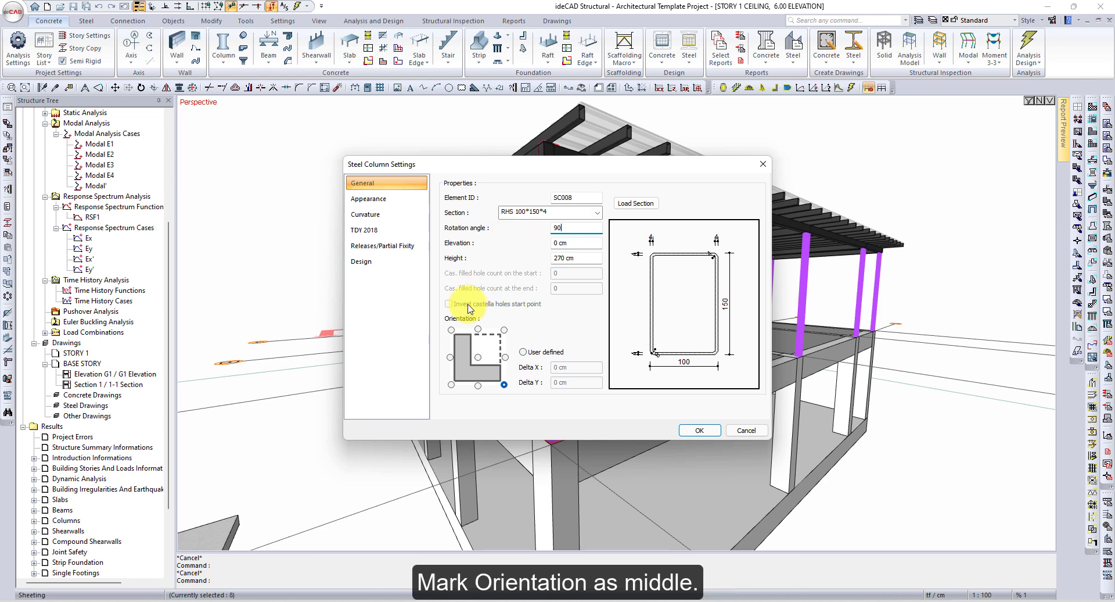
left_click(478, 358)
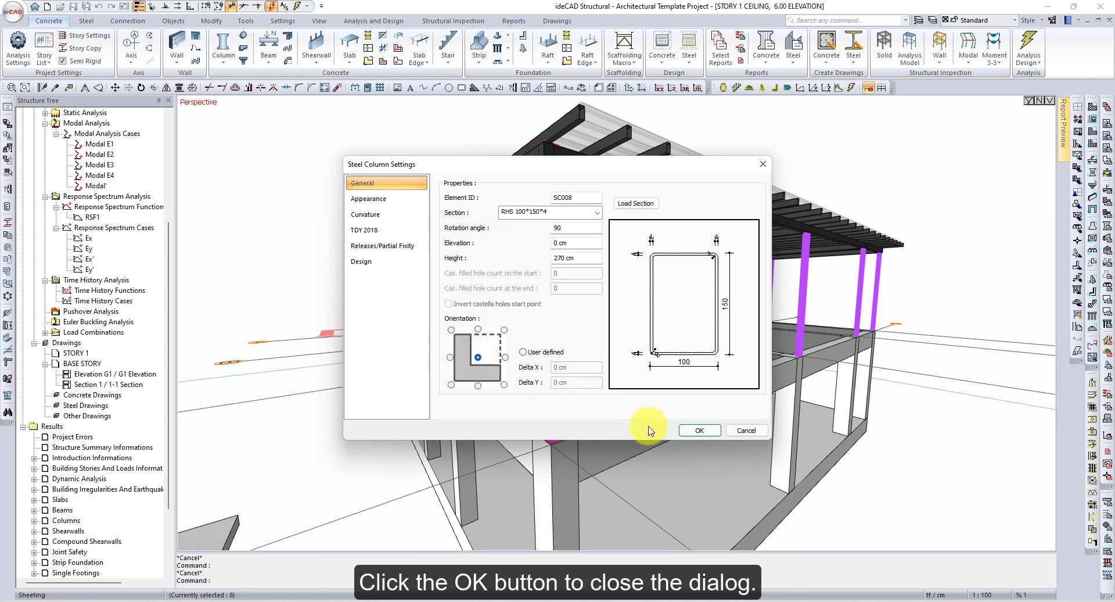
left_click(696, 430)
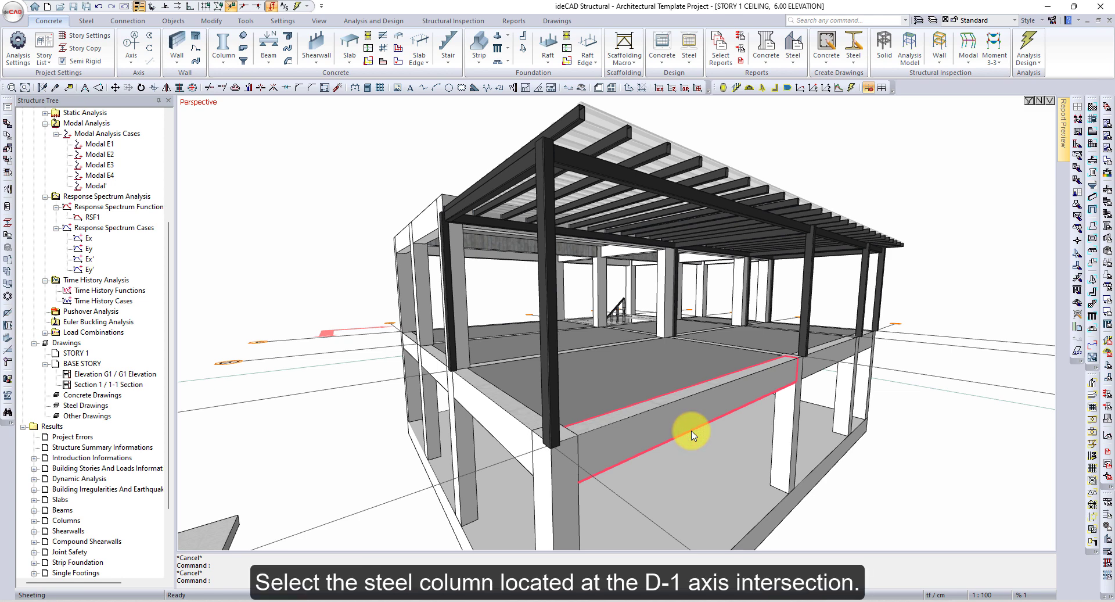
Step: Move the steel column at the D-1 axis intersection from its base node by Dx -16 cm and Dy 11.5 cm
left_click(558, 396)
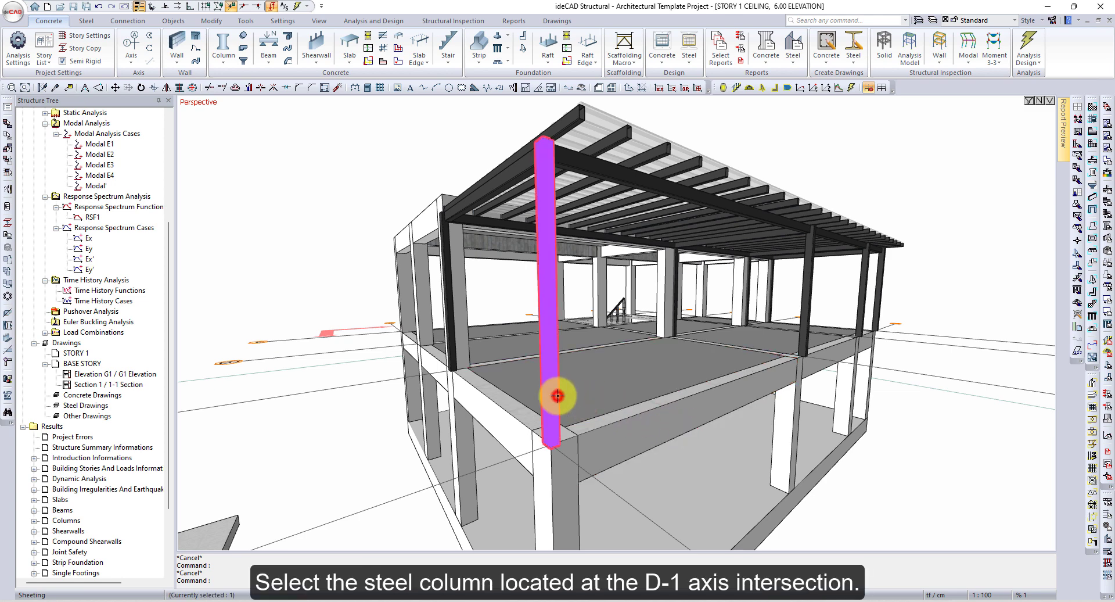
left_click(115, 87)
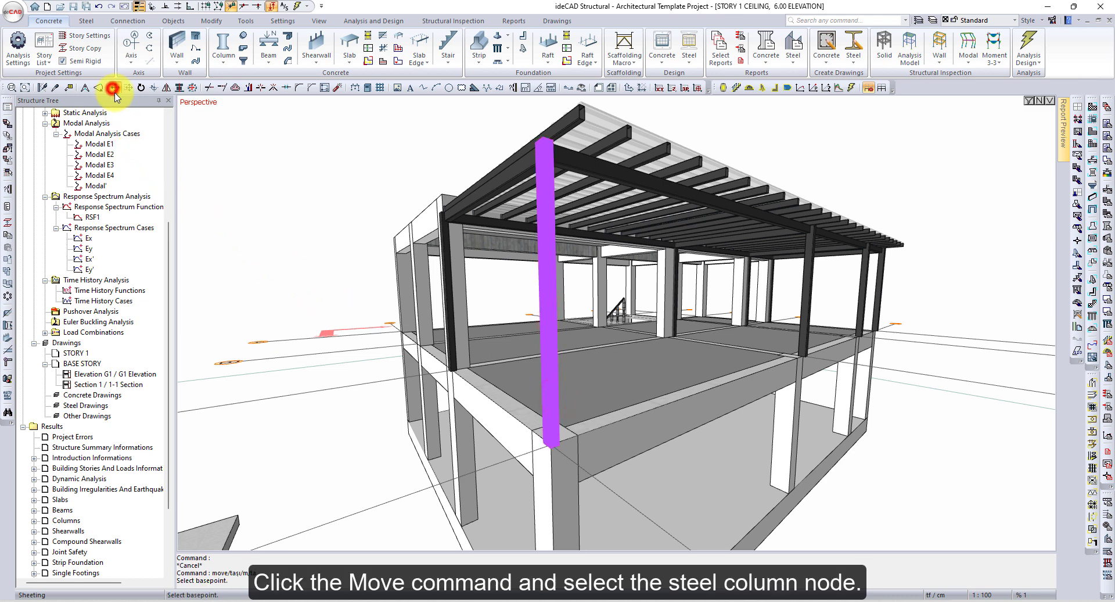
left_click(553, 444)
double_click(244, 166)
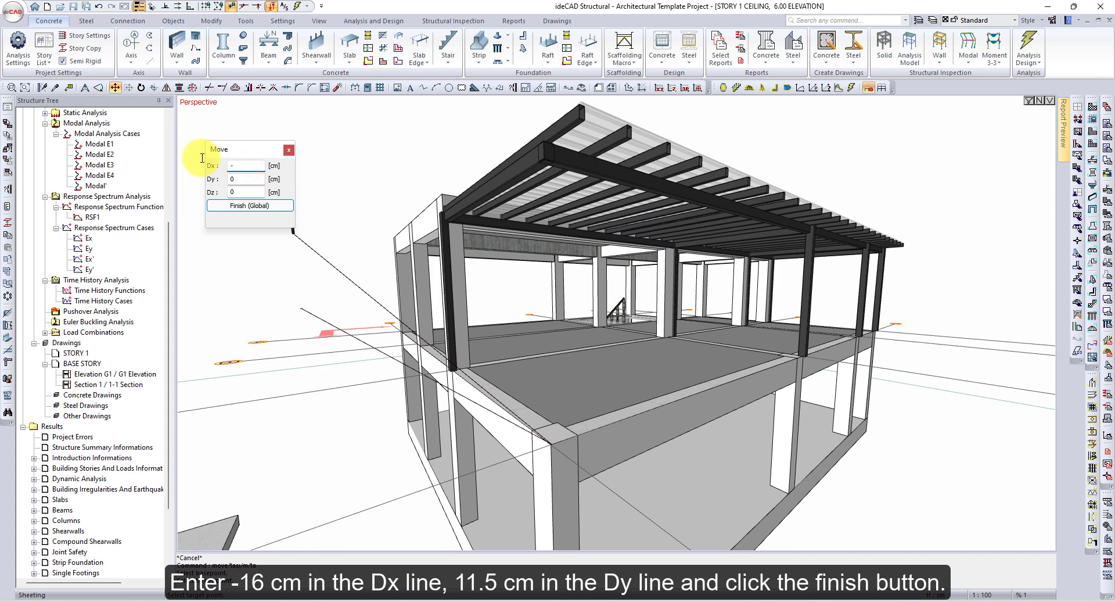
type("-16")
type("11.5")
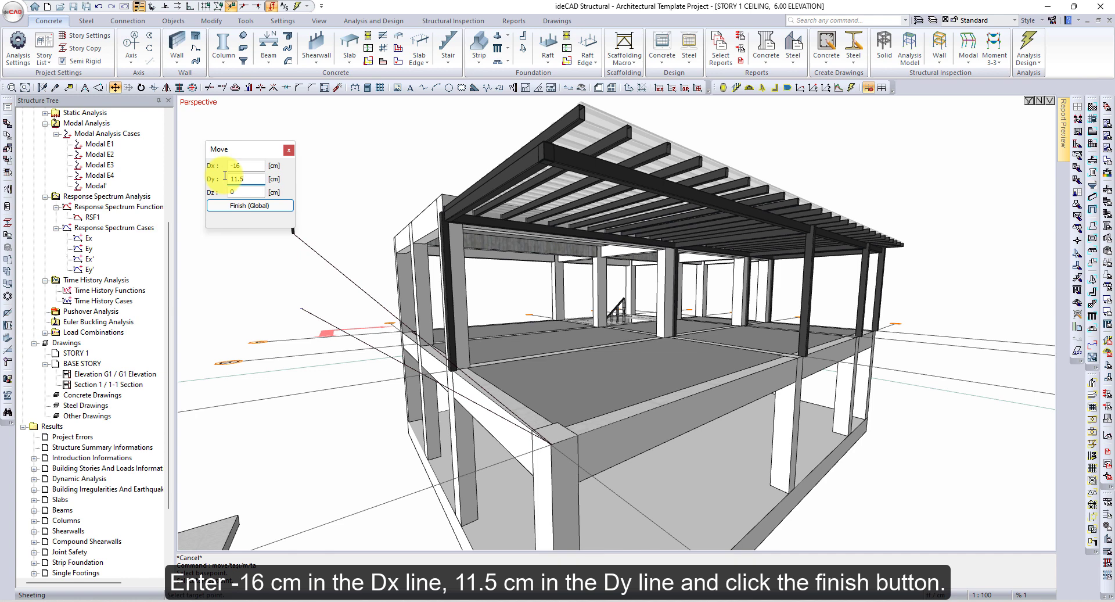
left_click(271, 206)
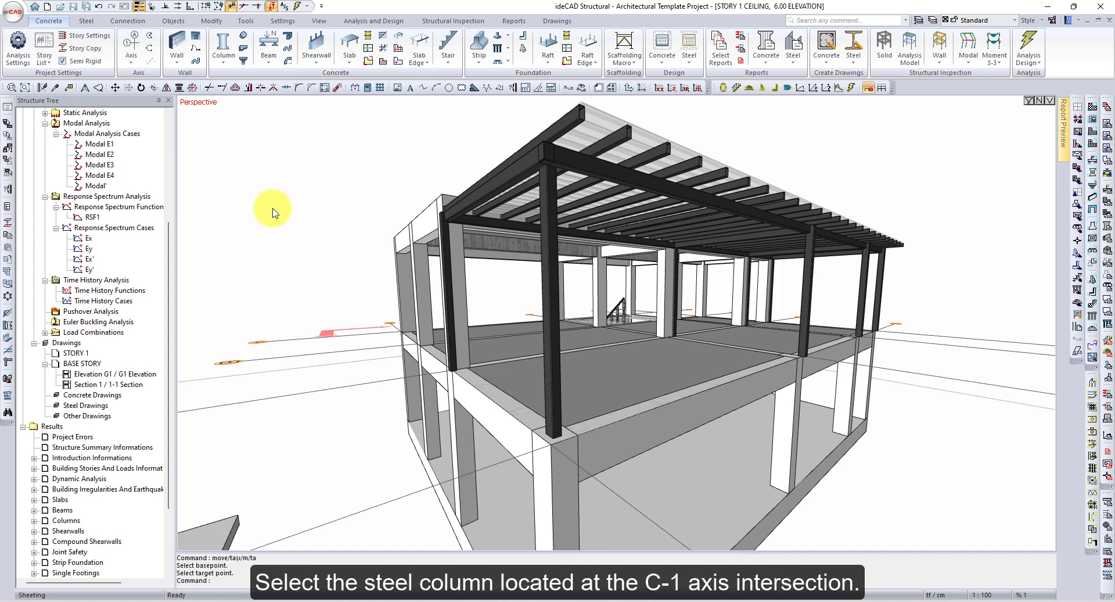
Step: Move the steel column at the C-1 axis intersection from its base node by Dx 14 cm and Dy 11.5 cm
left_click(452, 342)
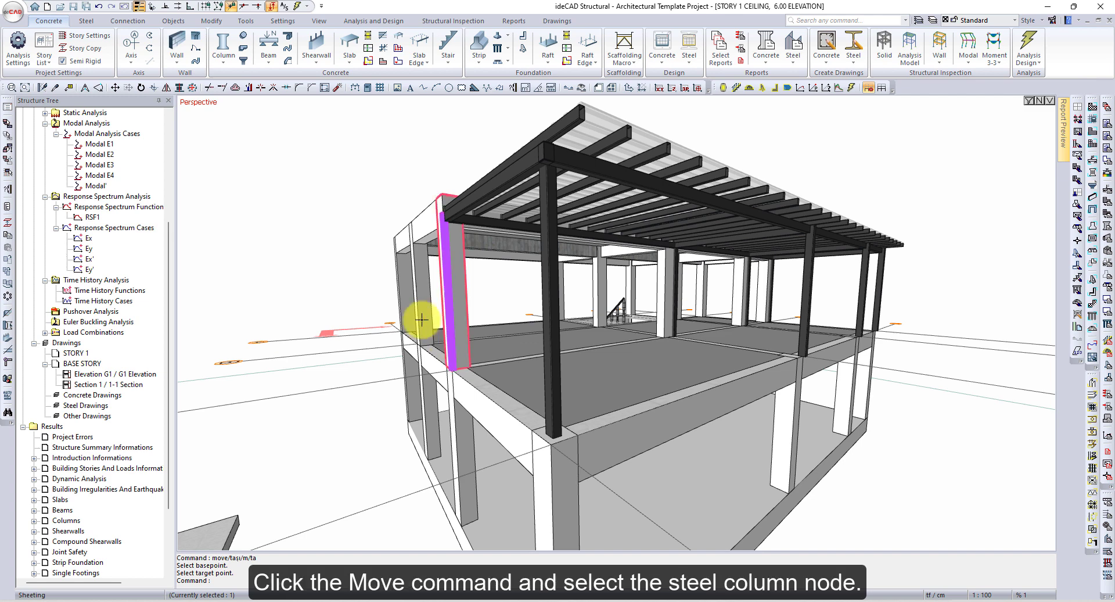
left_click(112, 87)
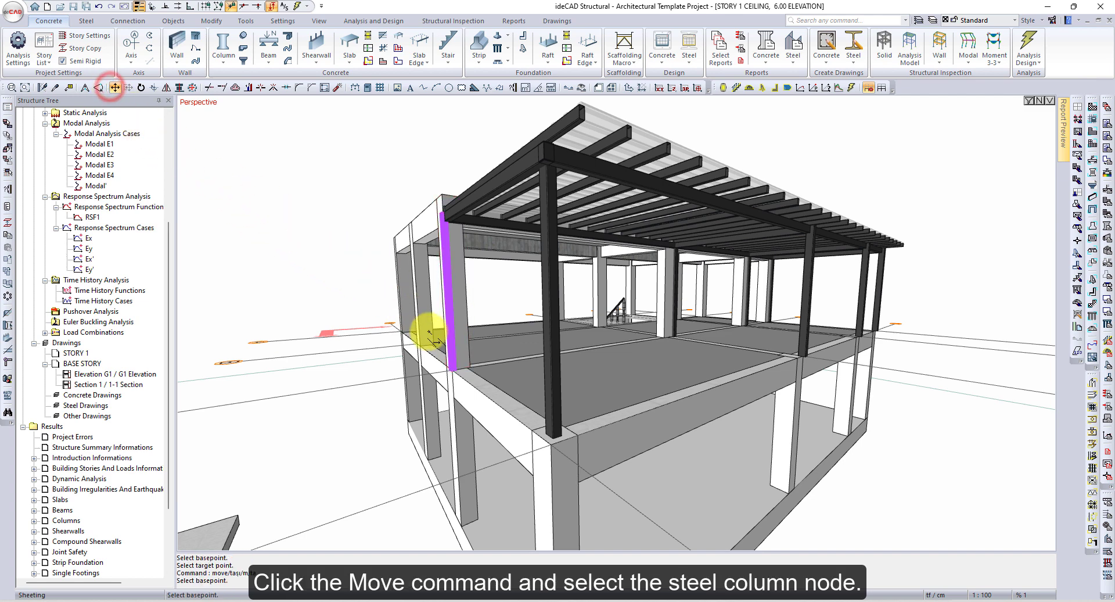
left_click(456, 370)
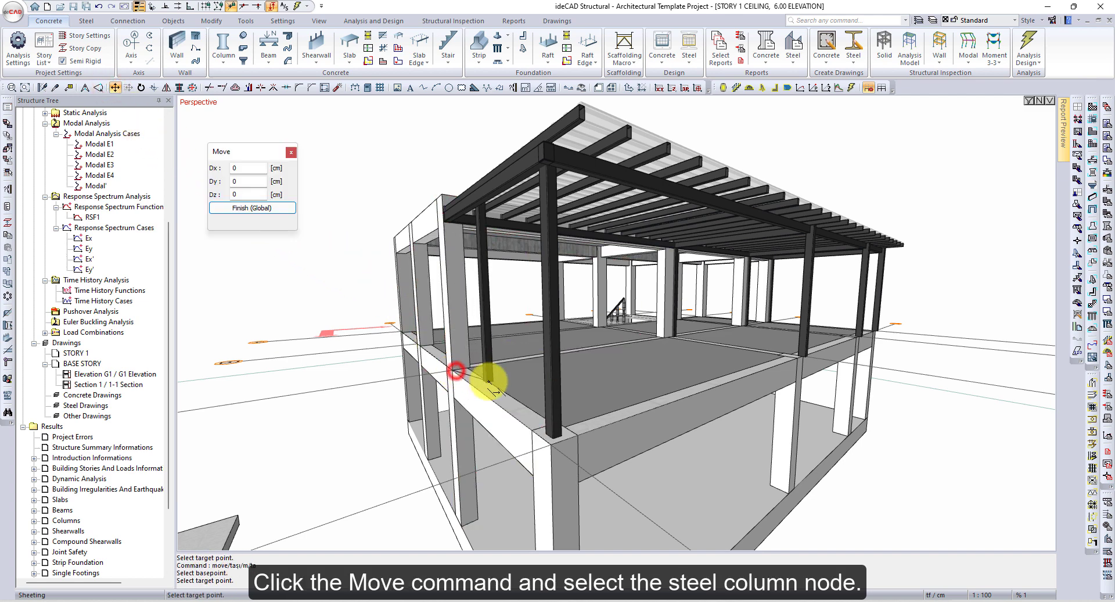
left_click(247, 167)
type("14")
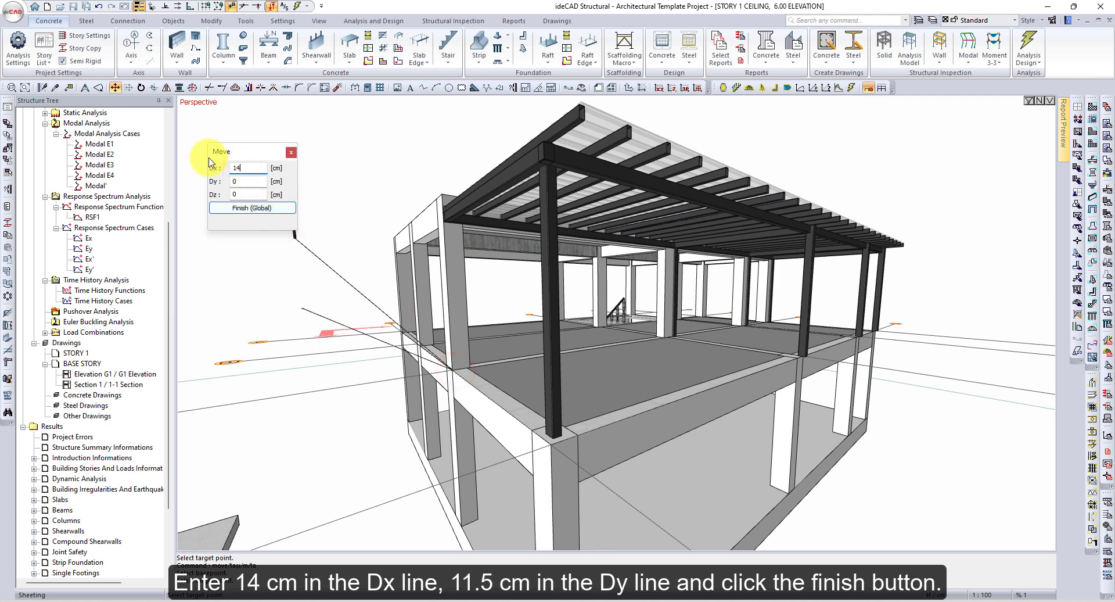
left_click(262, 181)
type("11.5")
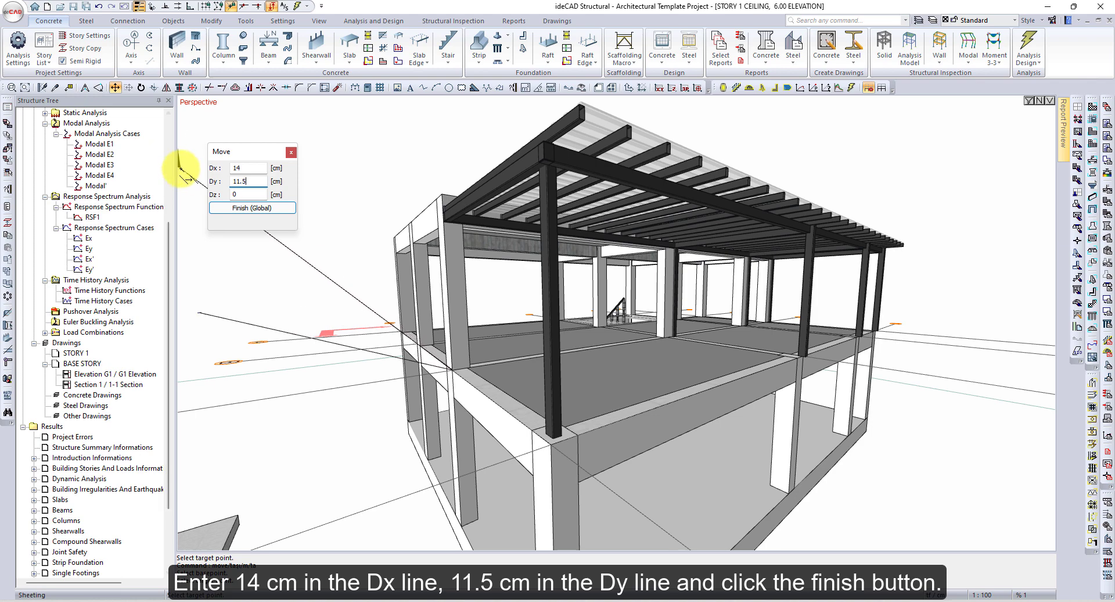
left_click(264, 208)
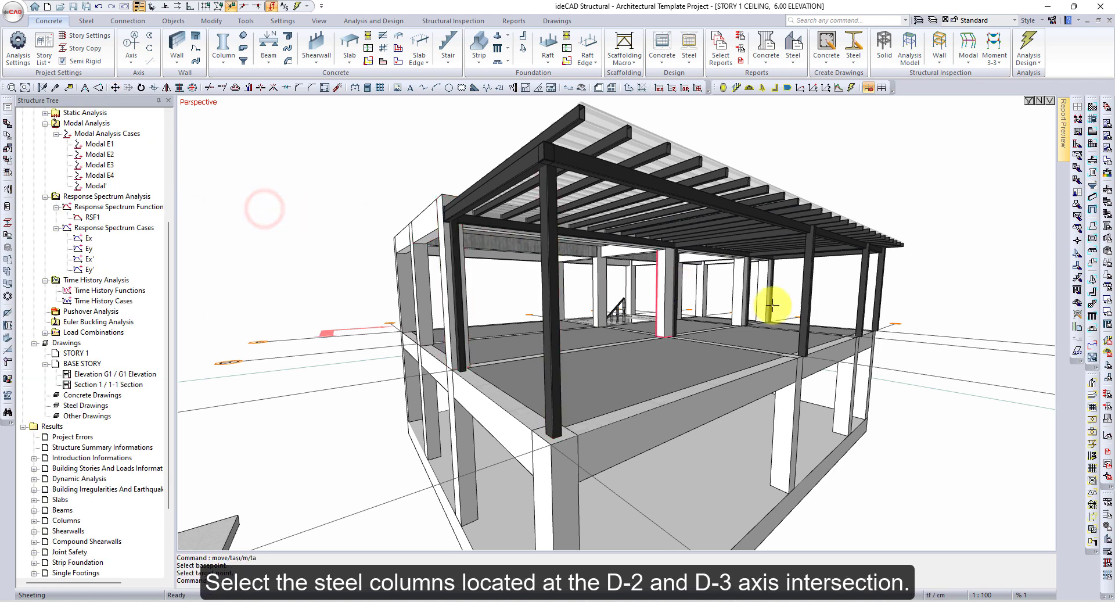
Step: Move the steel columns at the D-2 and D-3 axis intersections together by Dx -16 cm and Dy -12.5 cm
scroll(767, 302, "up", 5)
scroll(644, 332, "up", 3)
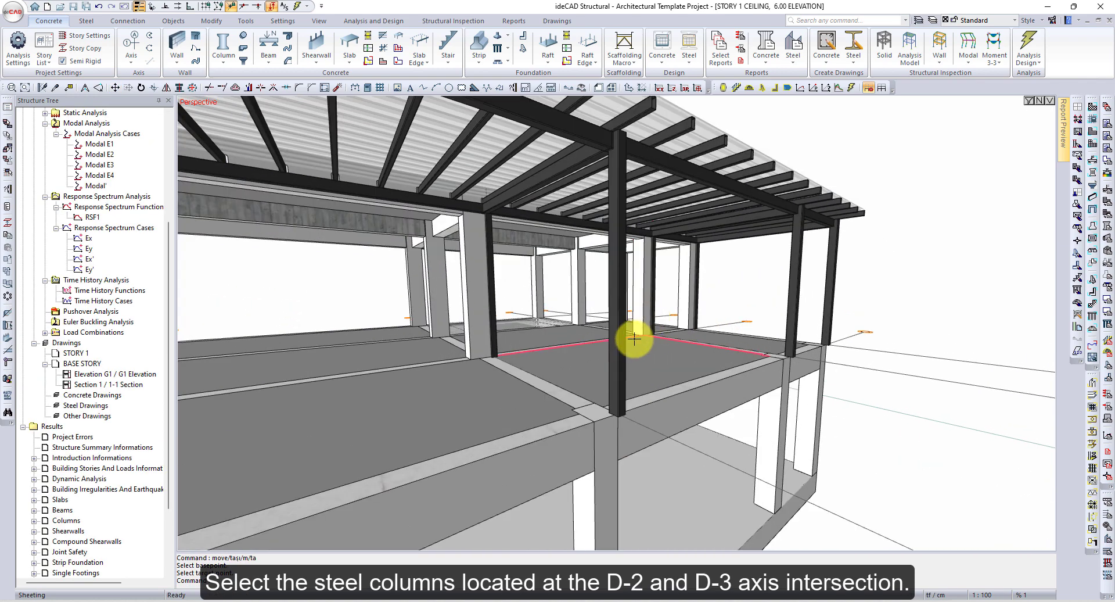
left_click(622, 315)
left_click(788, 319)
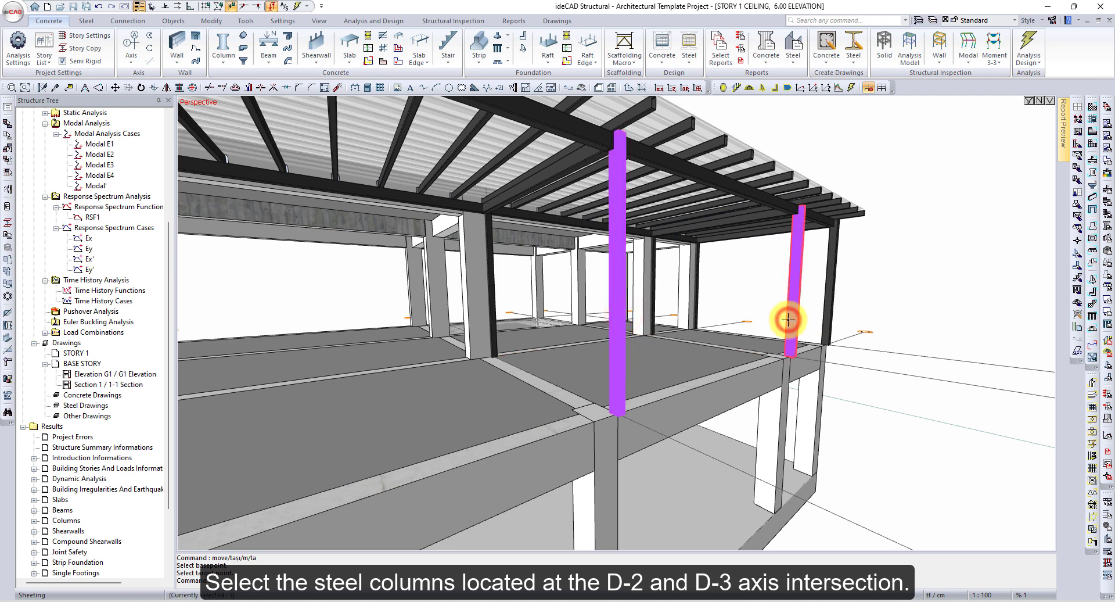
left_click(115, 87)
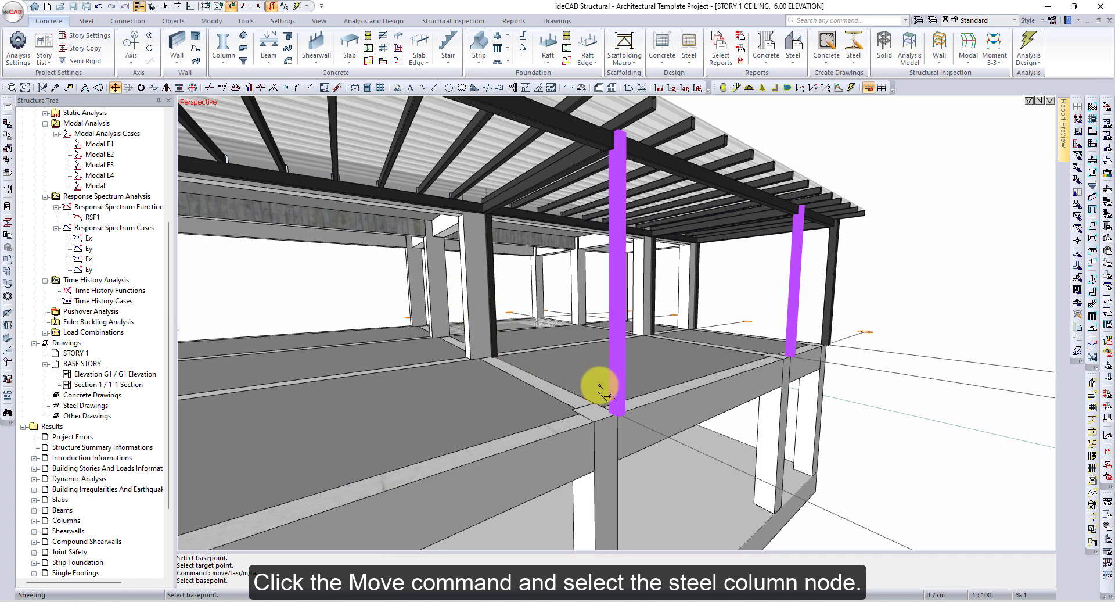
left_click(617, 410)
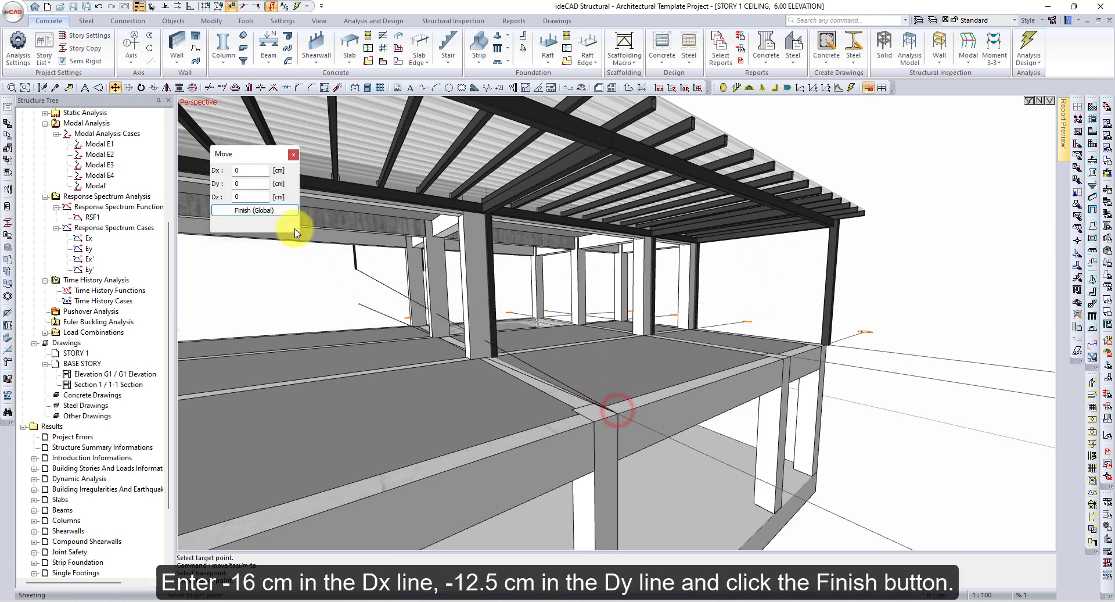
left_click(244, 169)
type("-16")
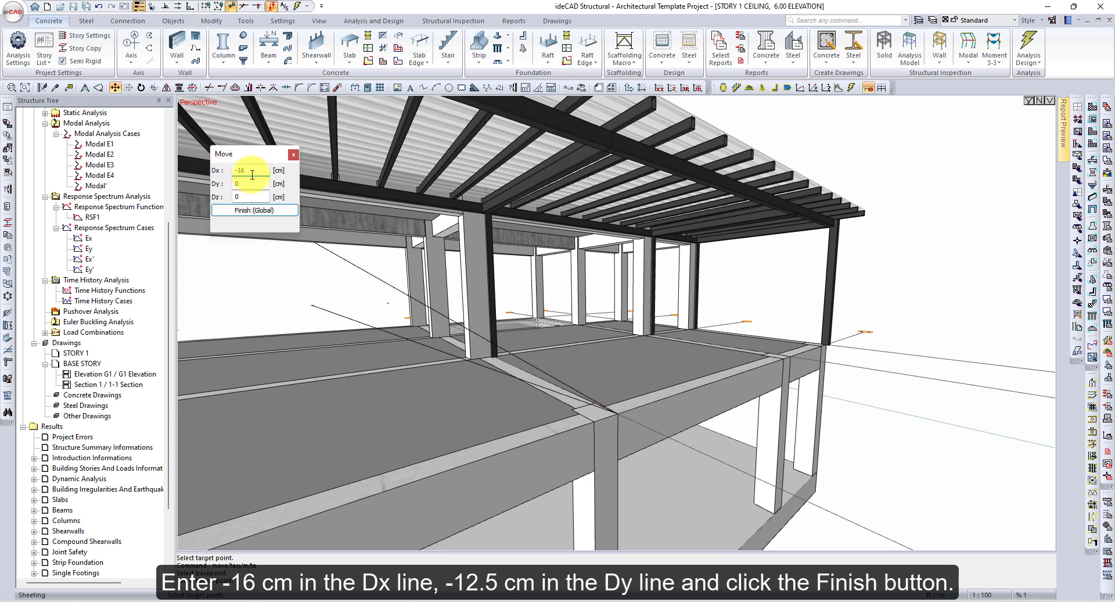
type("-12.5")
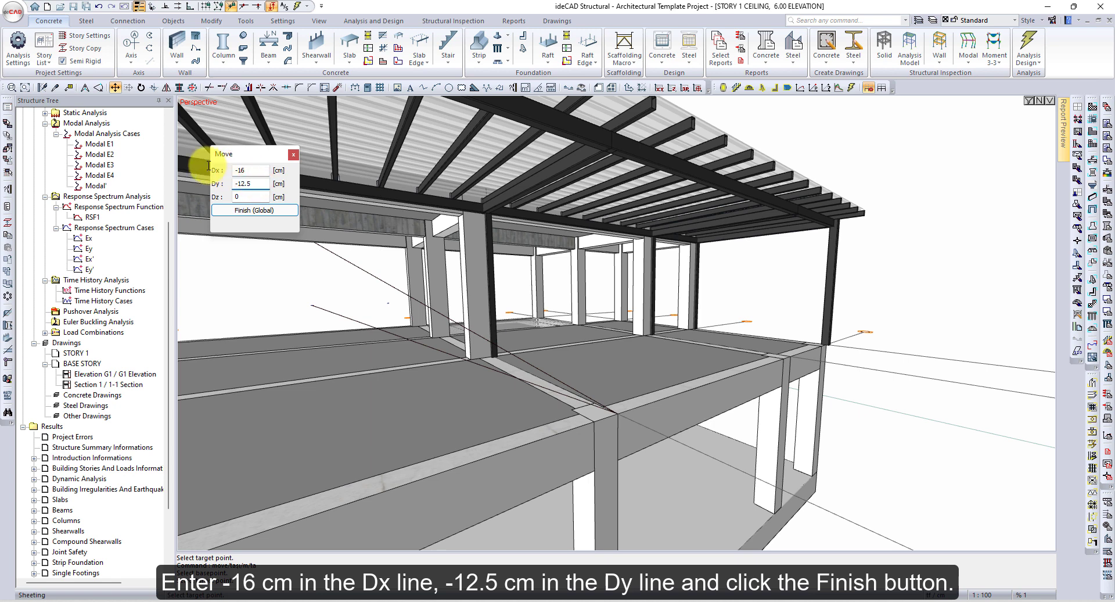
left_click(284, 210)
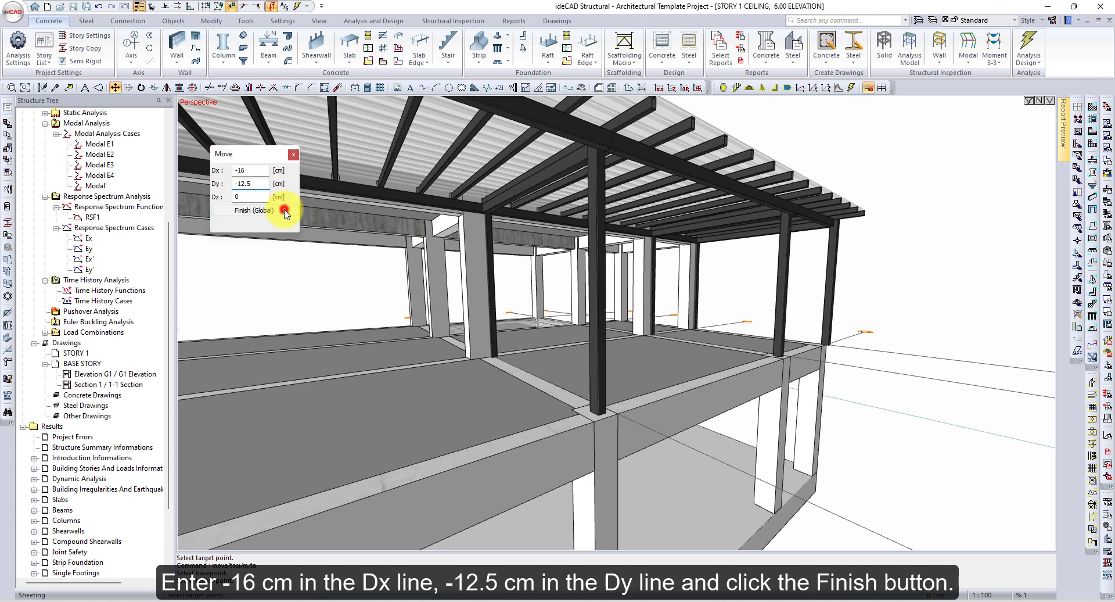
Step: Move the steel columns at the C-2 and C-3 axis intersections together from a base node by Dx 14 cm and Dy -12.5 cm
left_click(493, 305)
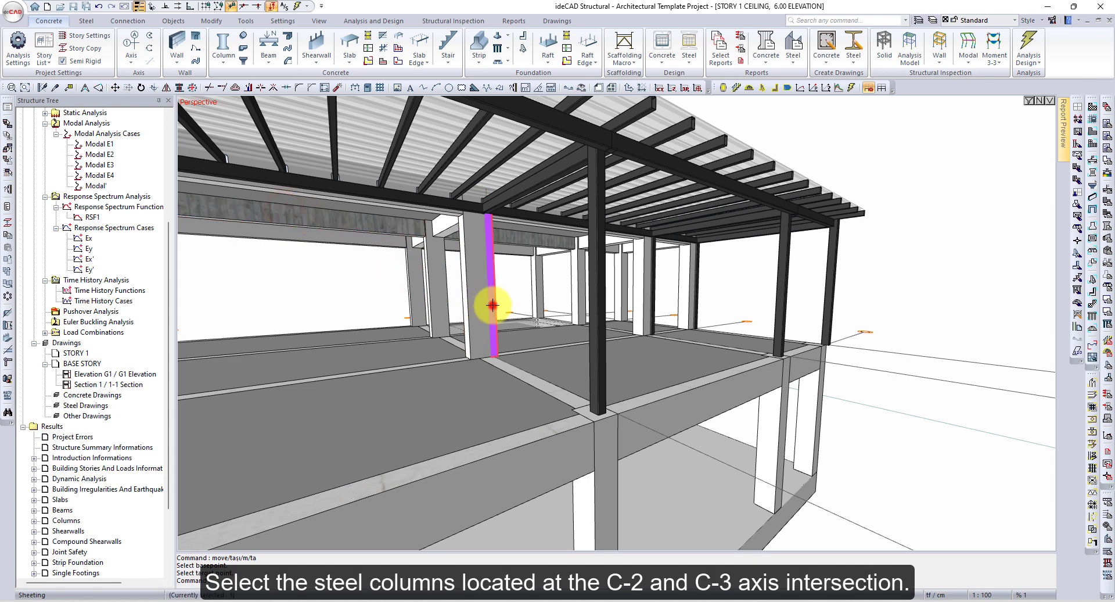
left_click(655, 313)
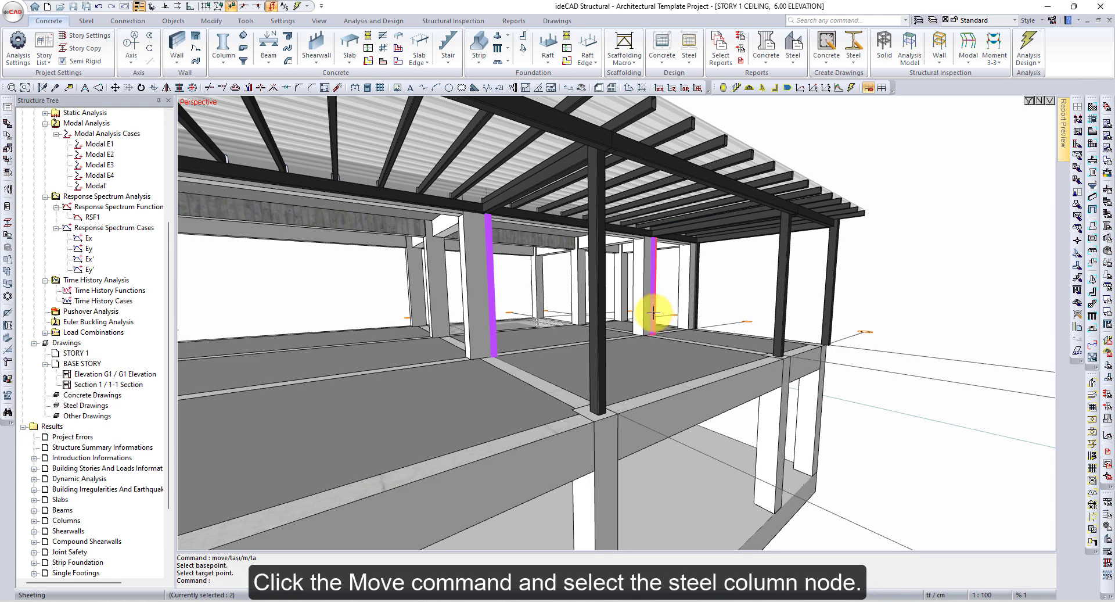
left_click(115, 87)
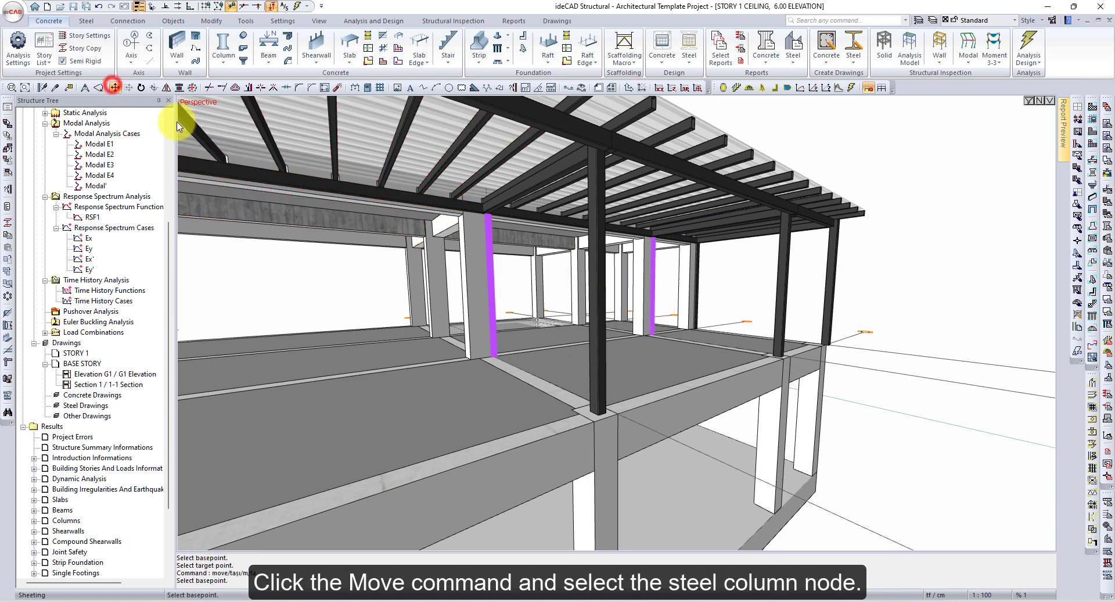
left_click(498, 352)
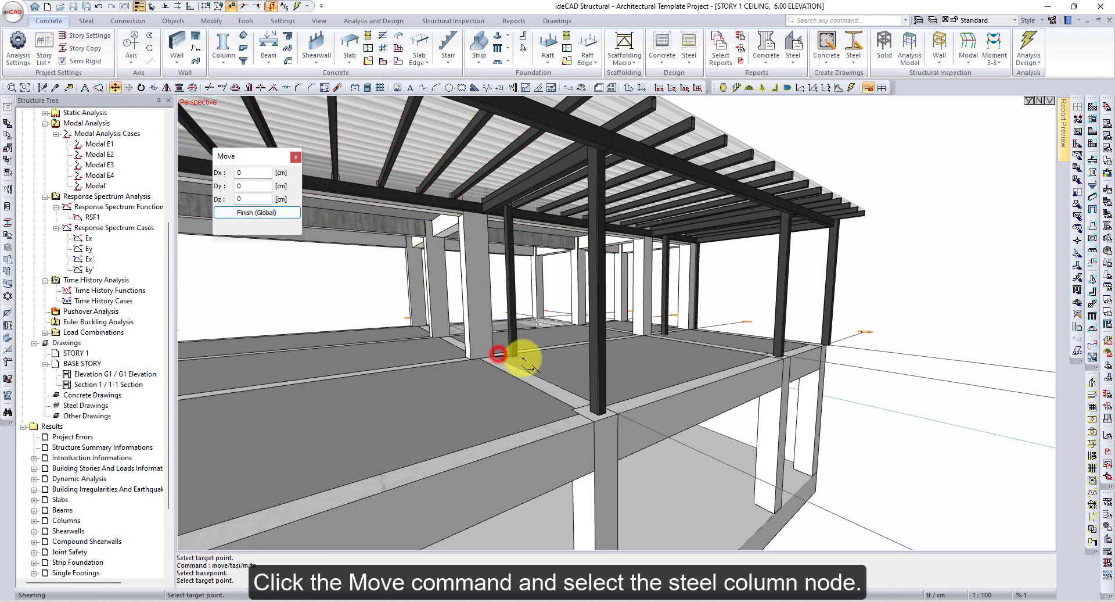
double_click(250, 172)
type("14")
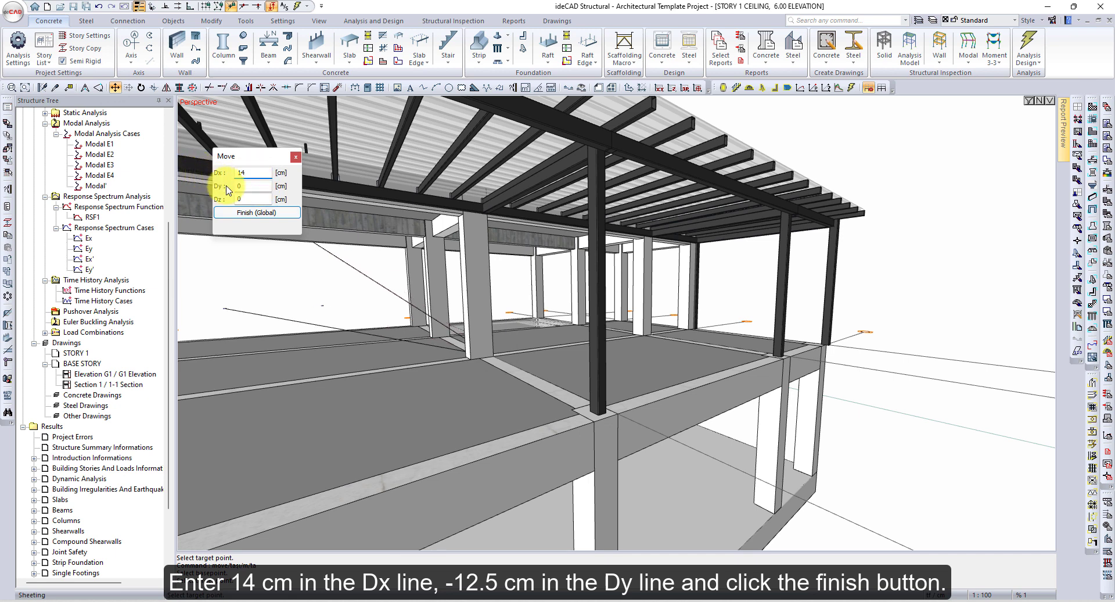
left_click_drag(251, 187, 214, 186)
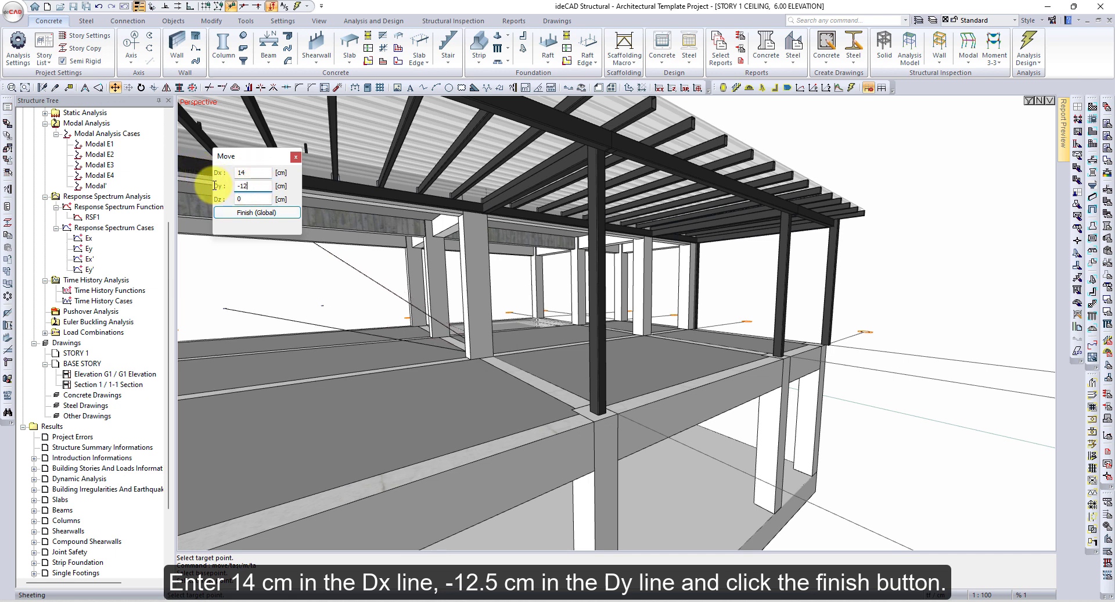
type("-12.5")
left_click(262, 212)
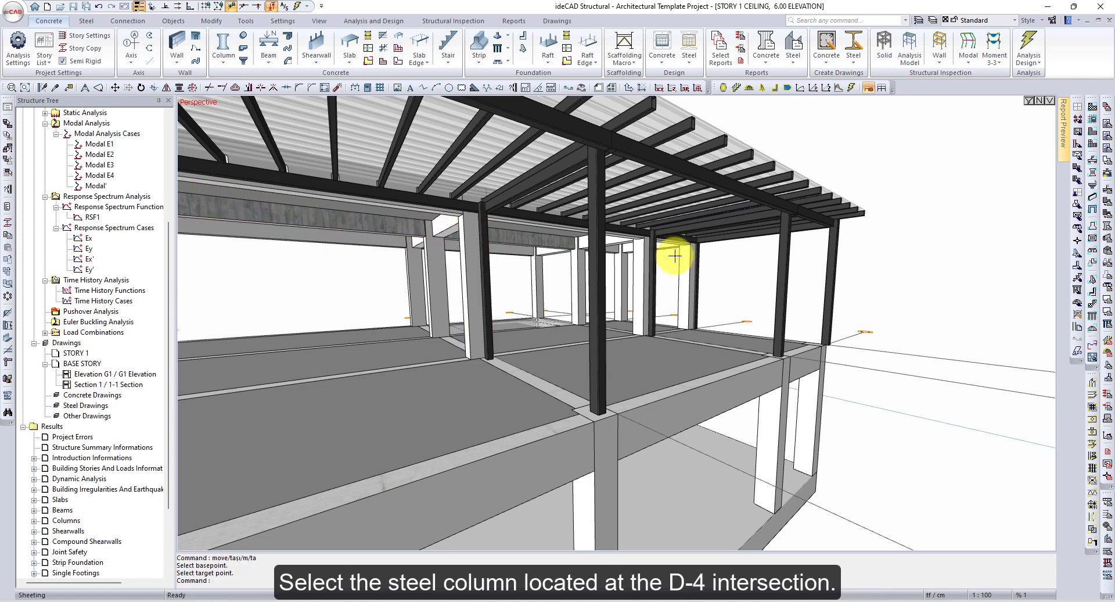
Step: Move the steel column at the D-4 axis intersection from its base node by Dx -16 cm and Dy -11.5 cm
scroll(896, 297, "up", 2)
scroll(837, 323, "up", 1)
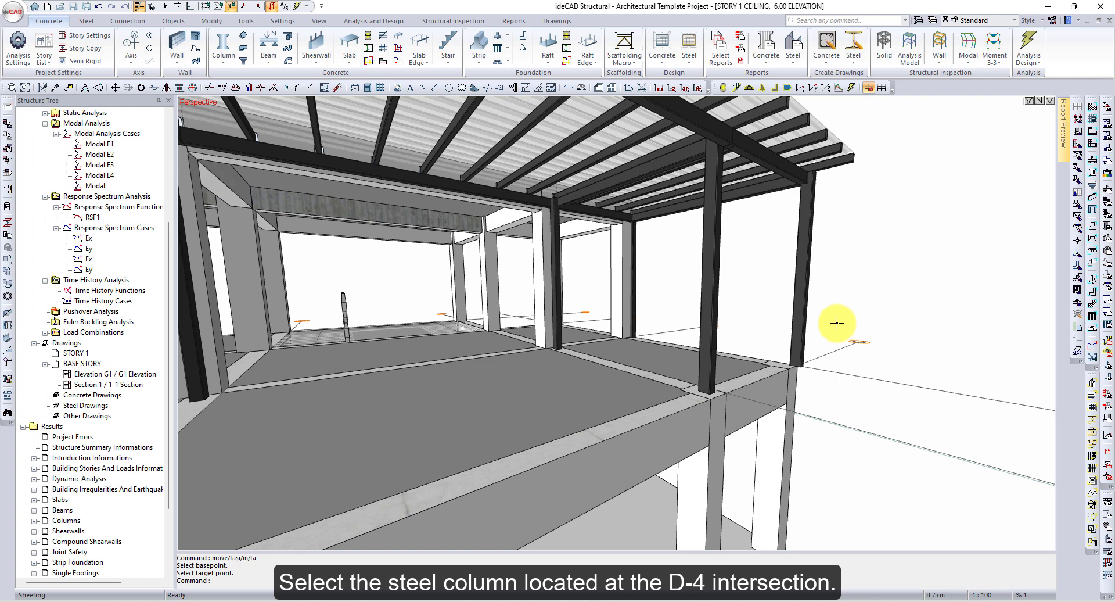
left_click(800, 346)
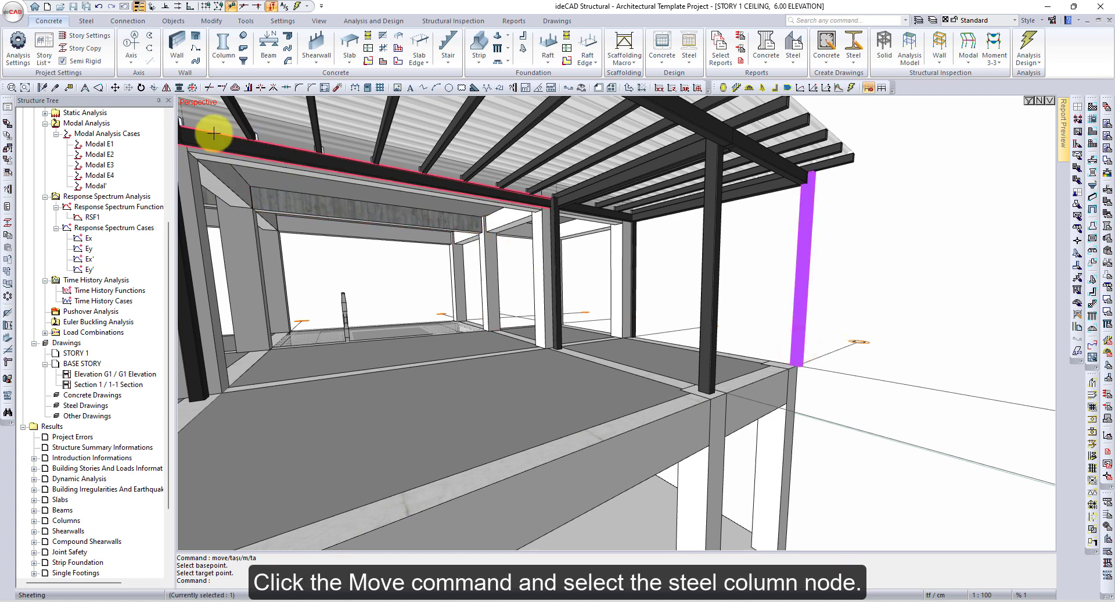
left_click(119, 87)
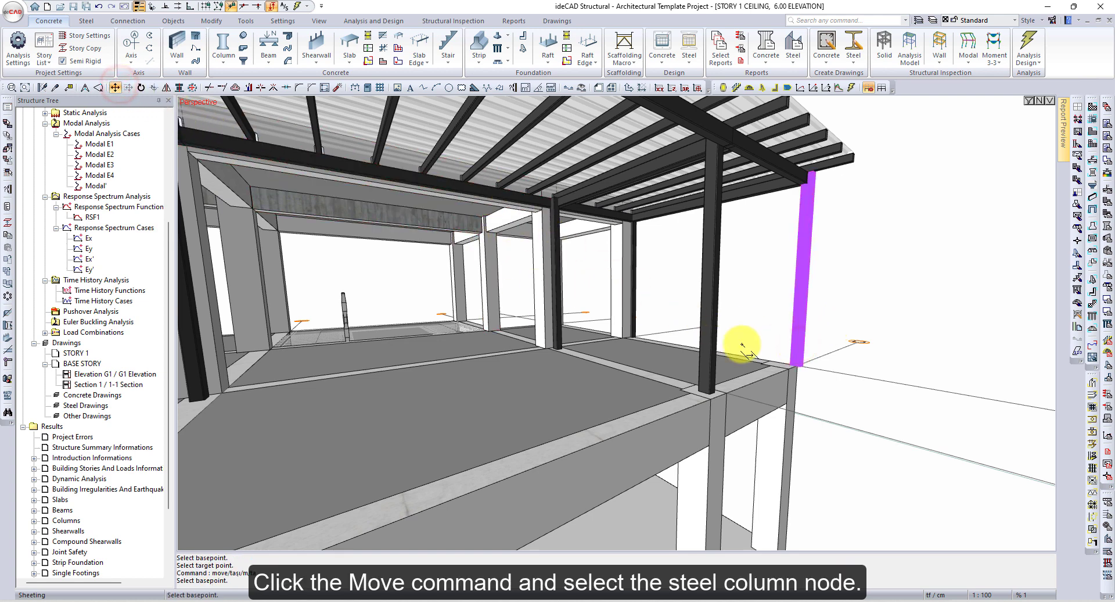
left_click(794, 363)
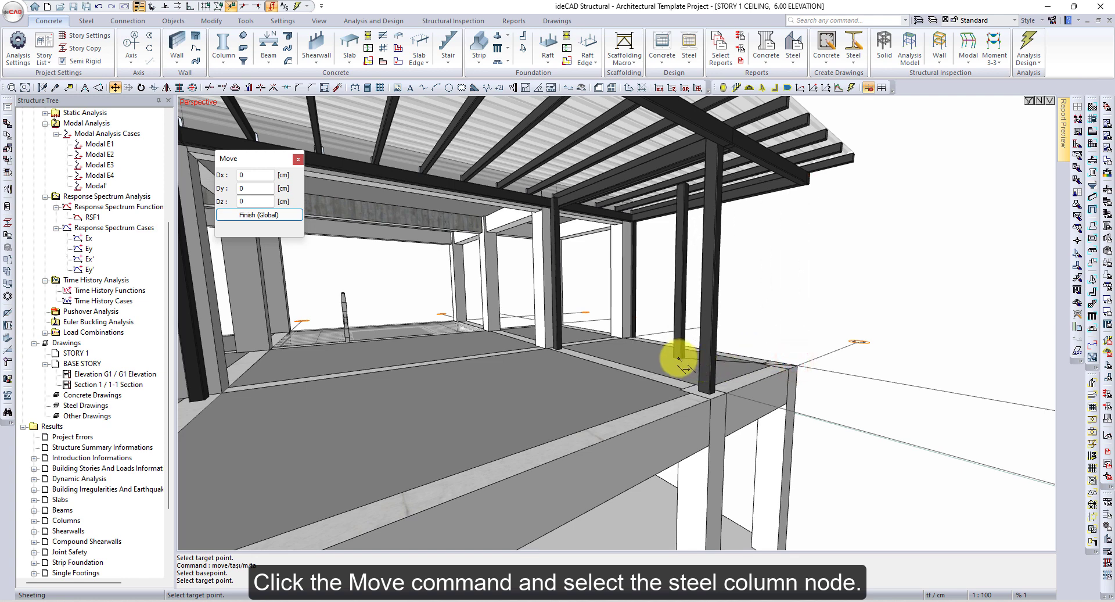
left_click(254, 174)
type("-1")
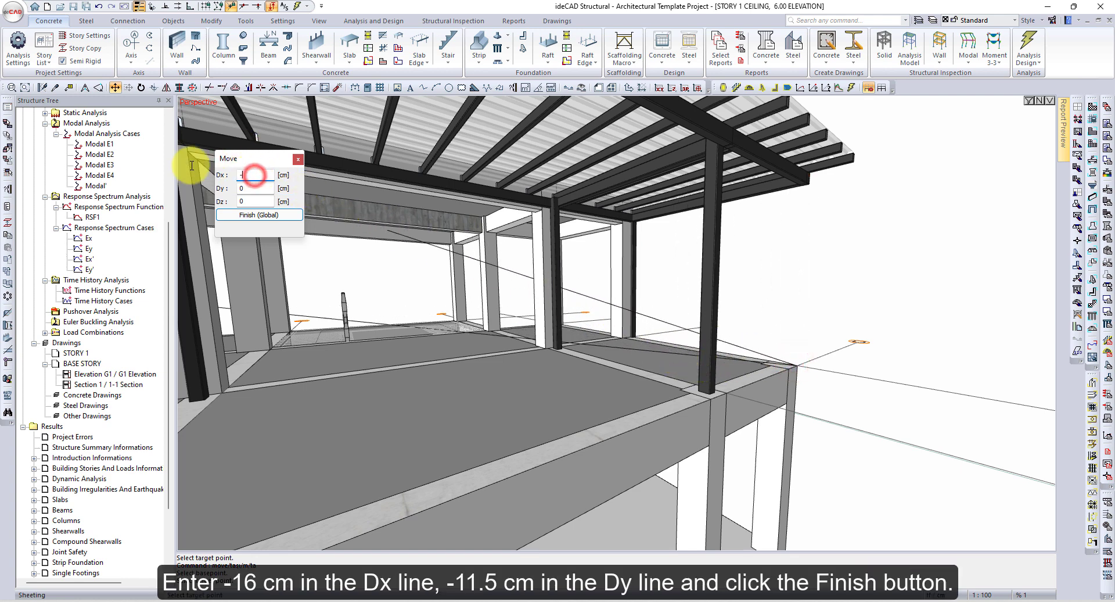
type("6")
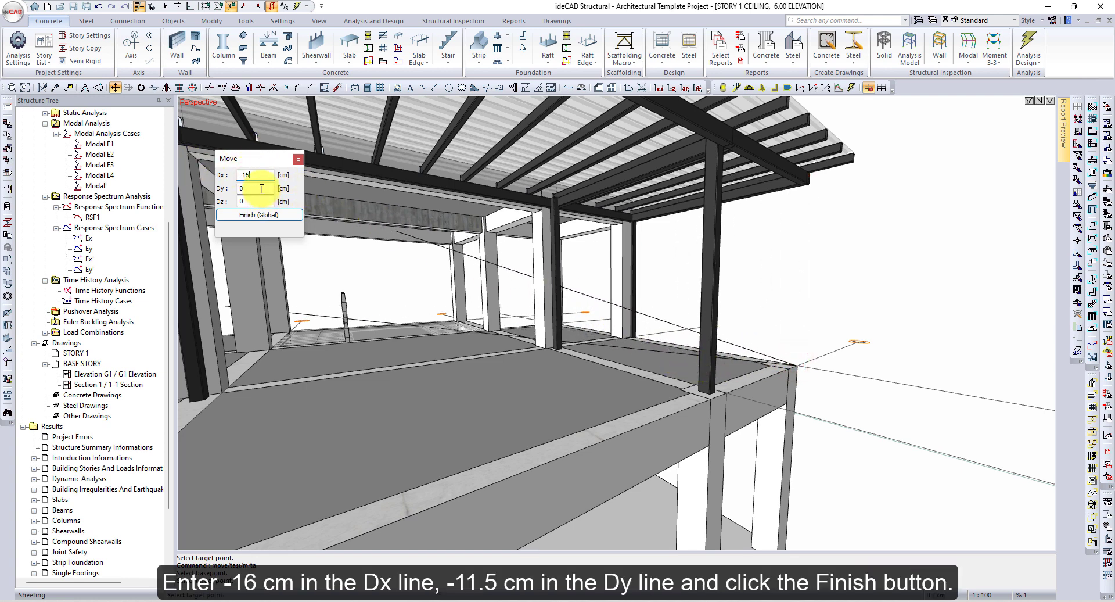
left_click(262, 188)
type("-11.")
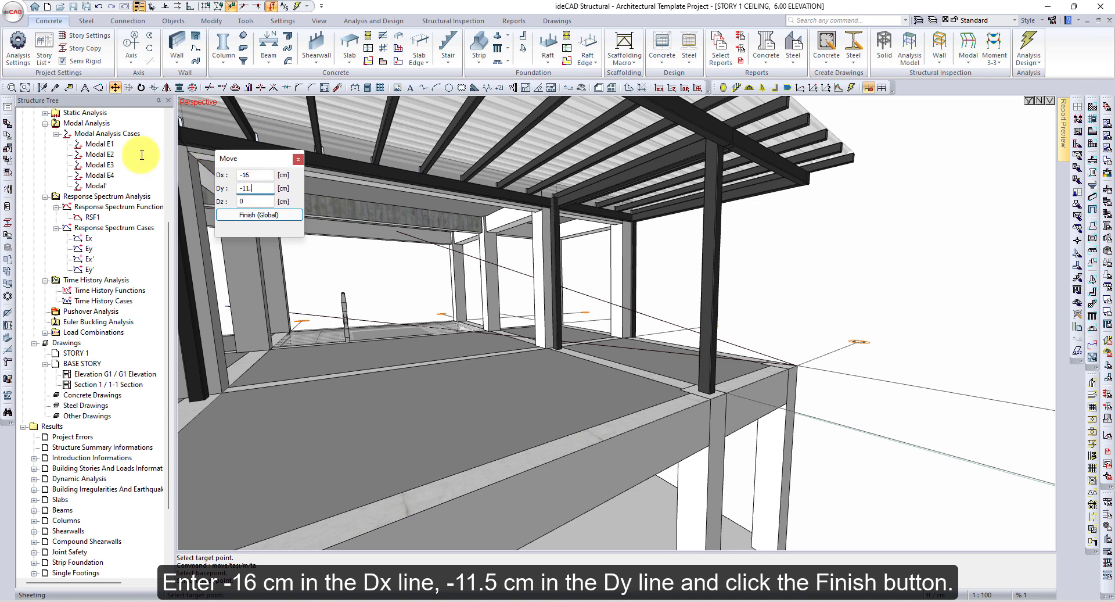
type("5")
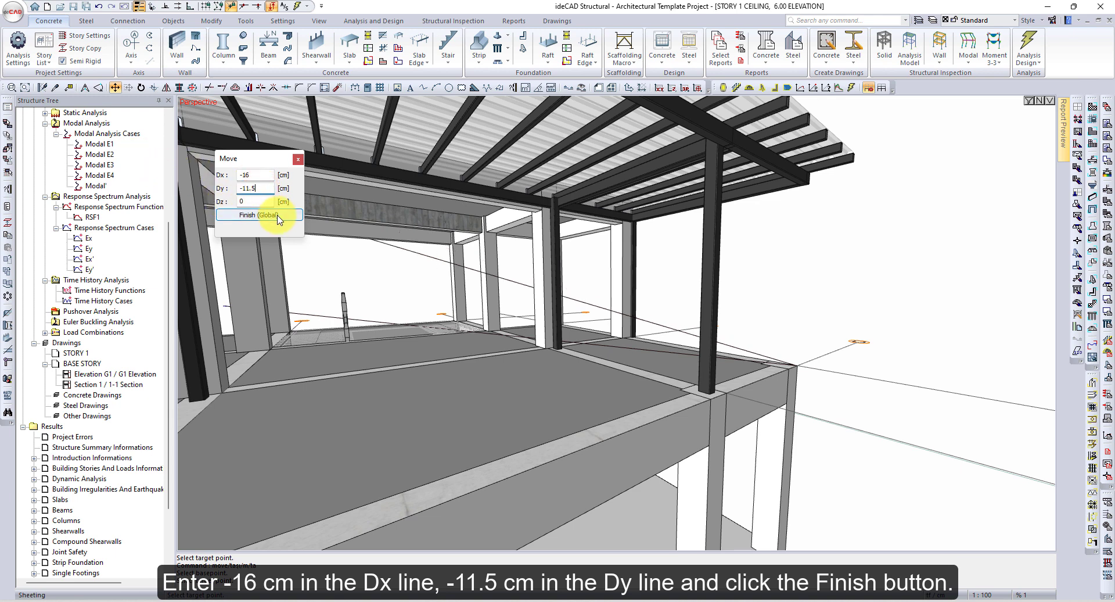
left_click(276, 215)
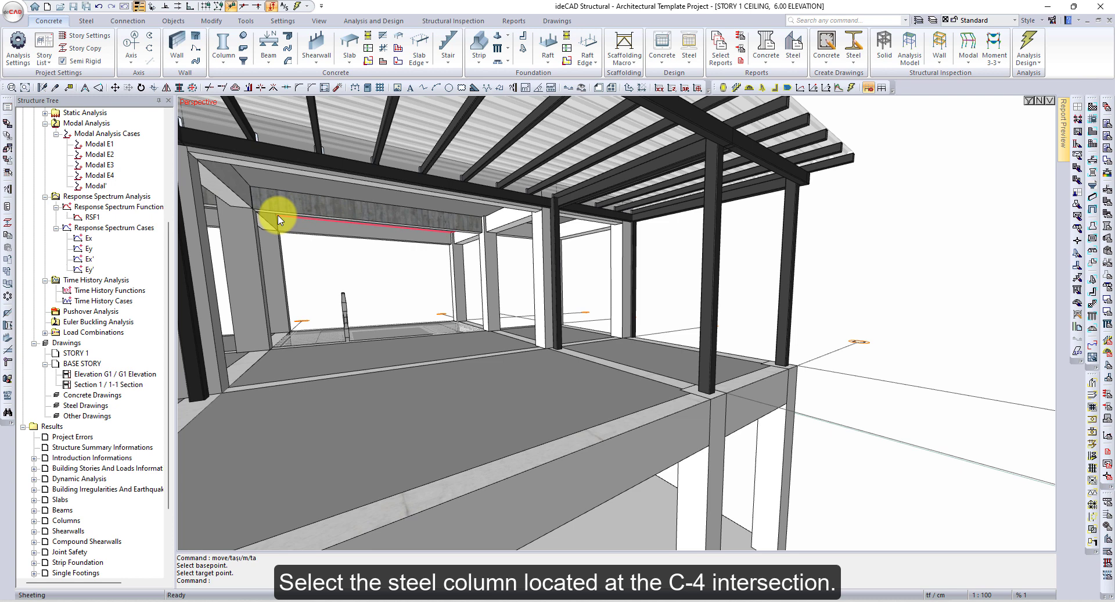
Step: Move the steel column at the C-4 axis intersection from its base node by Dx 14 cm and Dy -11.5 cm
left_click(637, 324)
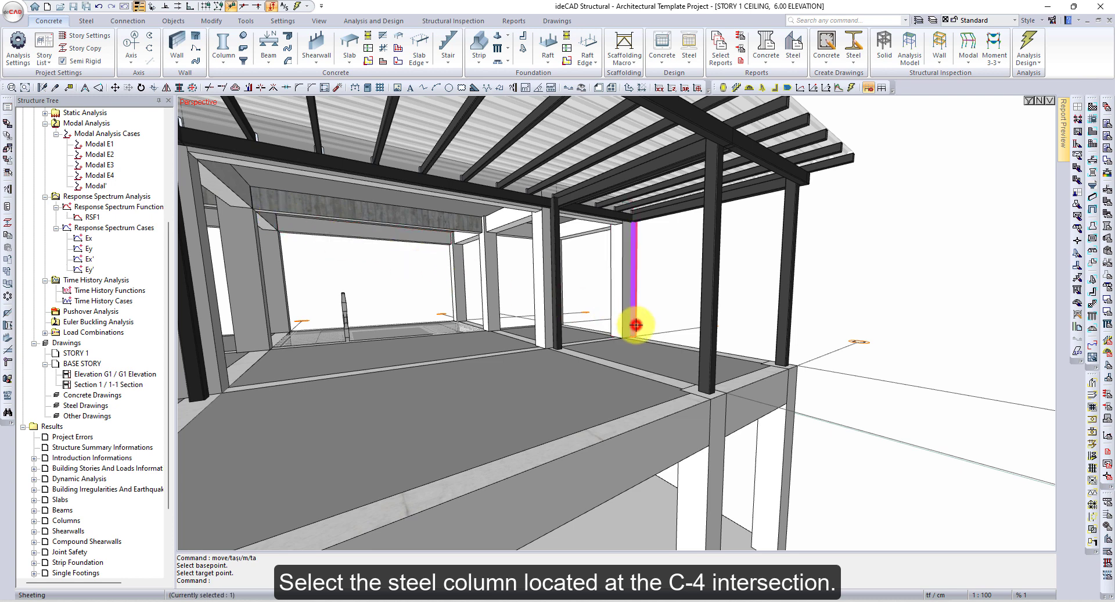
left_click(115, 88)
left_click(633, 331)
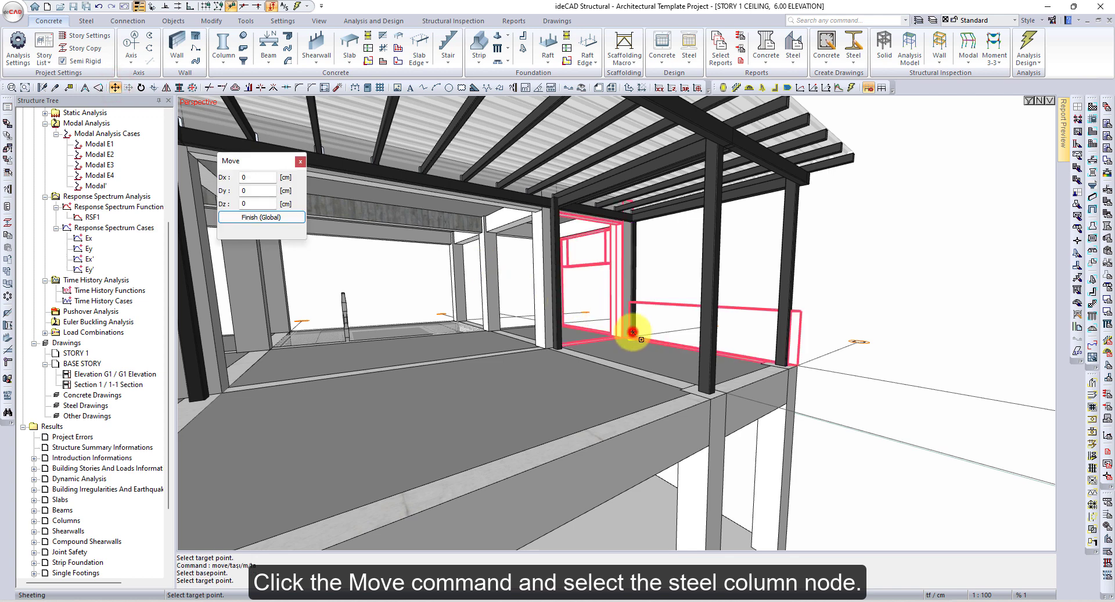
double_click(258, 177)
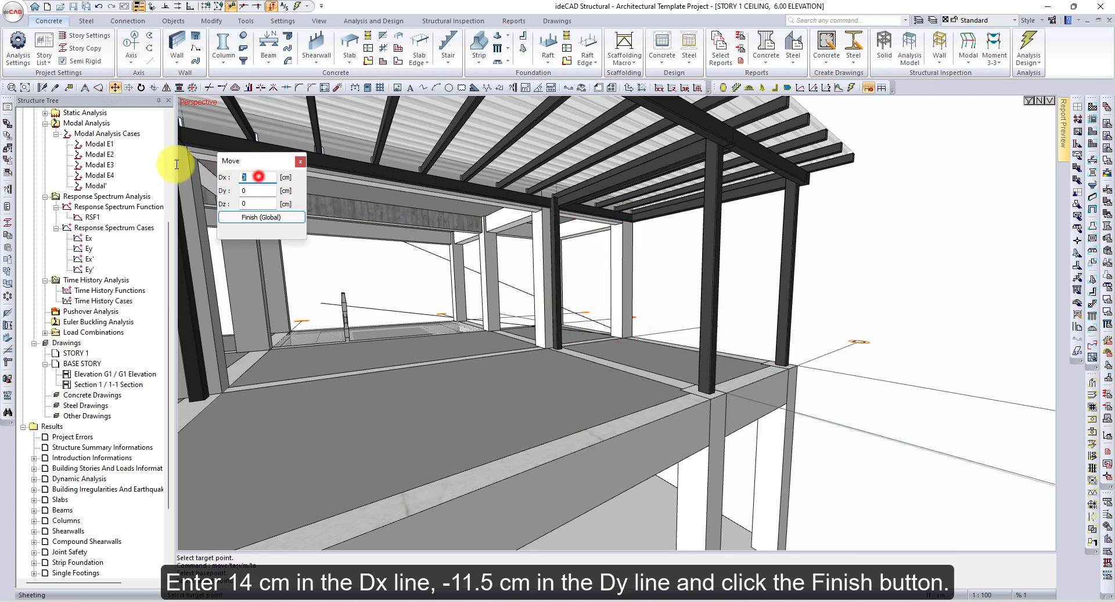
type("14")
left_click(246, 190)
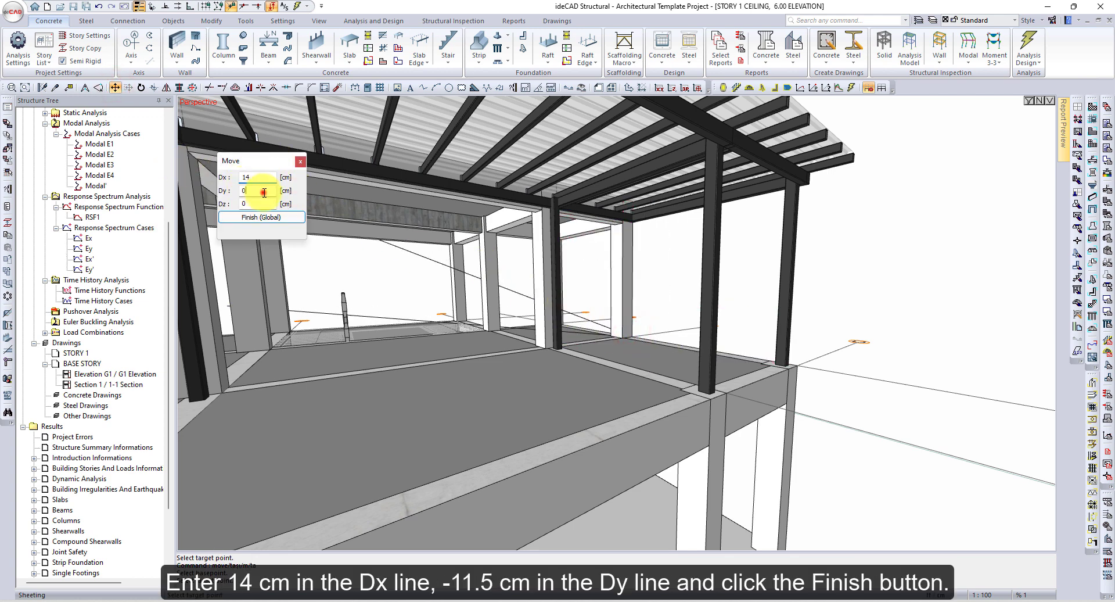
double_click(244, 189)
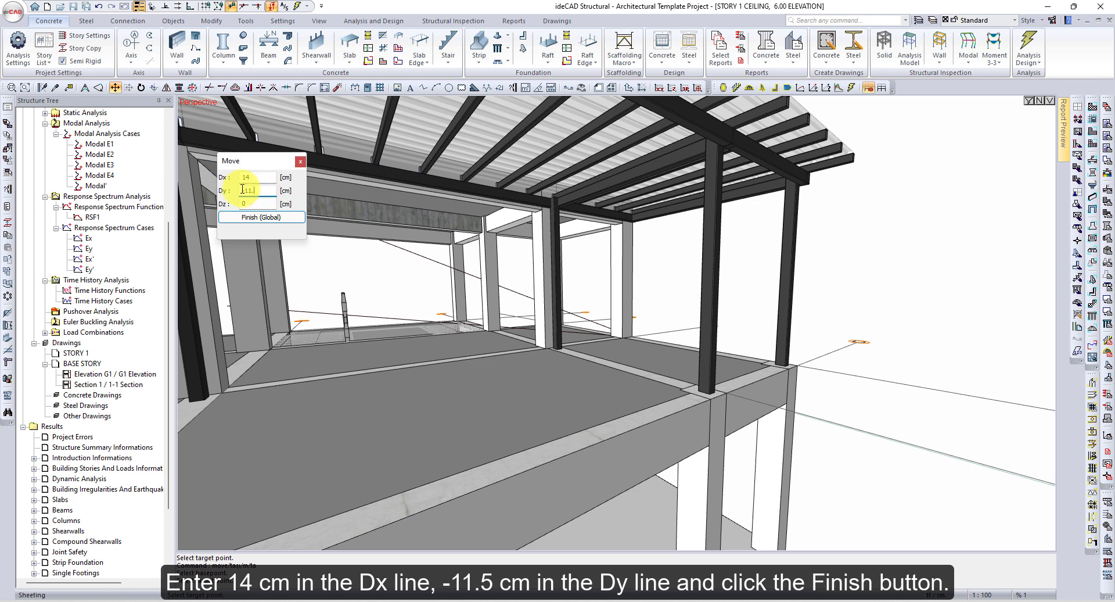
left_click(274, 217)
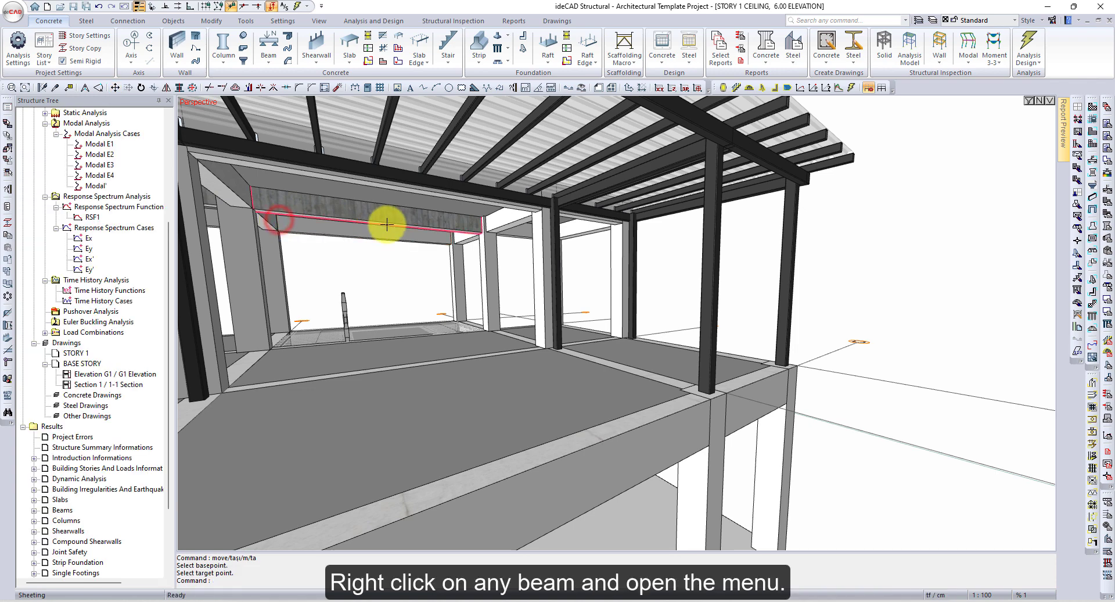
Step: Select all of the pergola's main steel beams and set their orientation point to mid-top
scroll(669, 269, "down", 5)
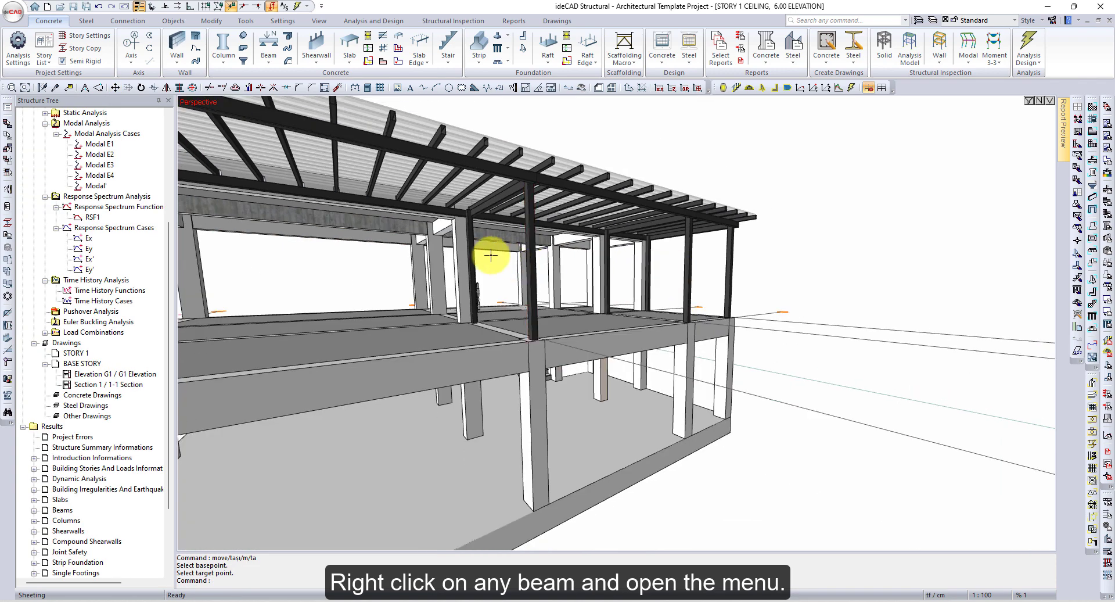
middle_click_drag(471, 254, 610, 157)
right_click(610, 157)
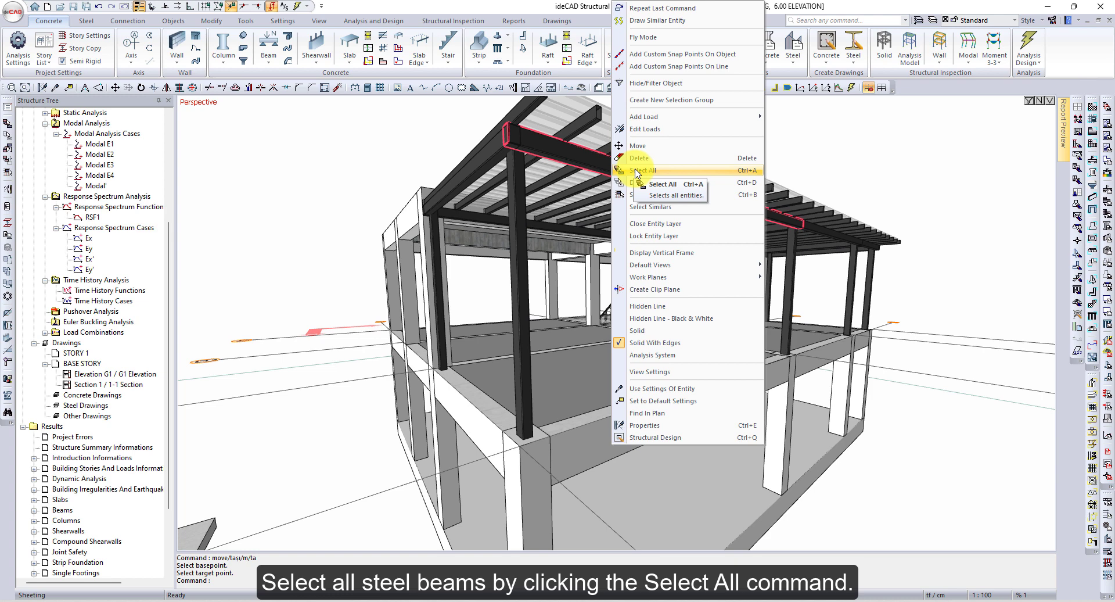
left_click(637, 170)
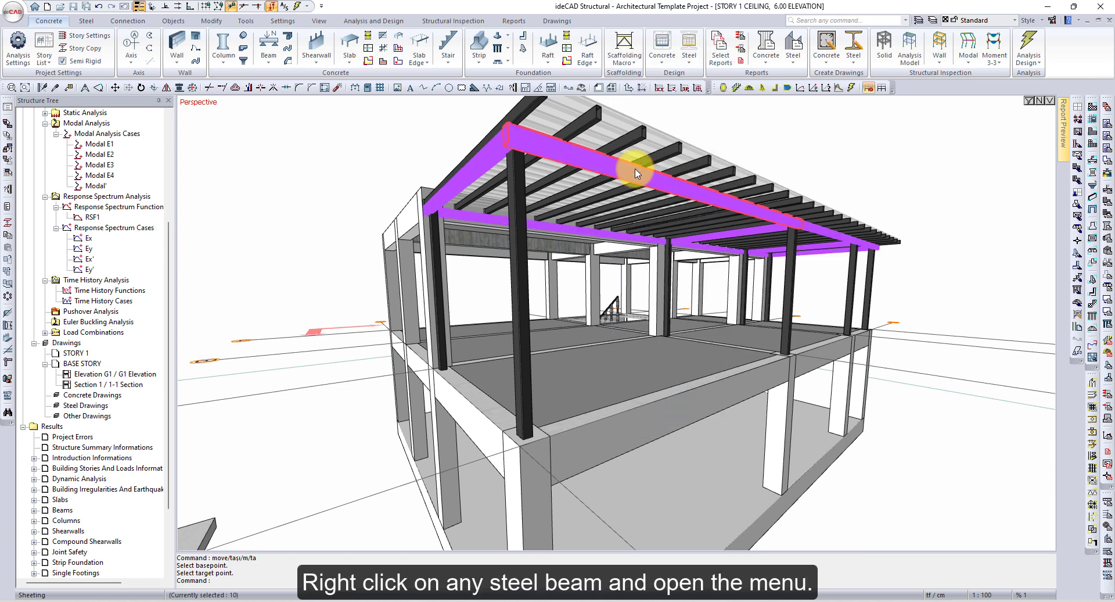
right_click(635, 168)
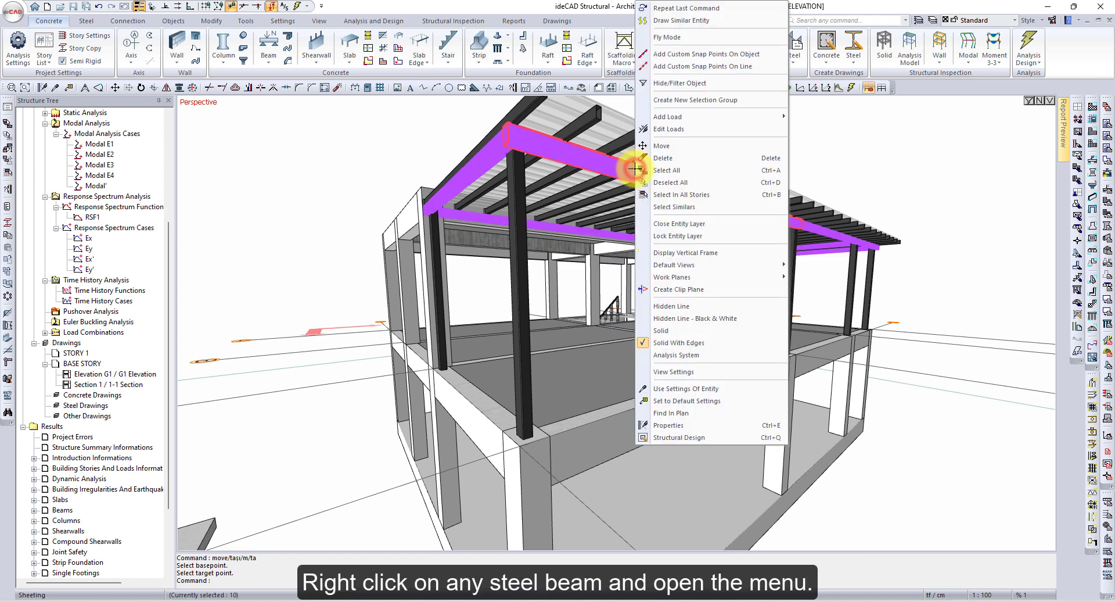
left_click(717, 425)
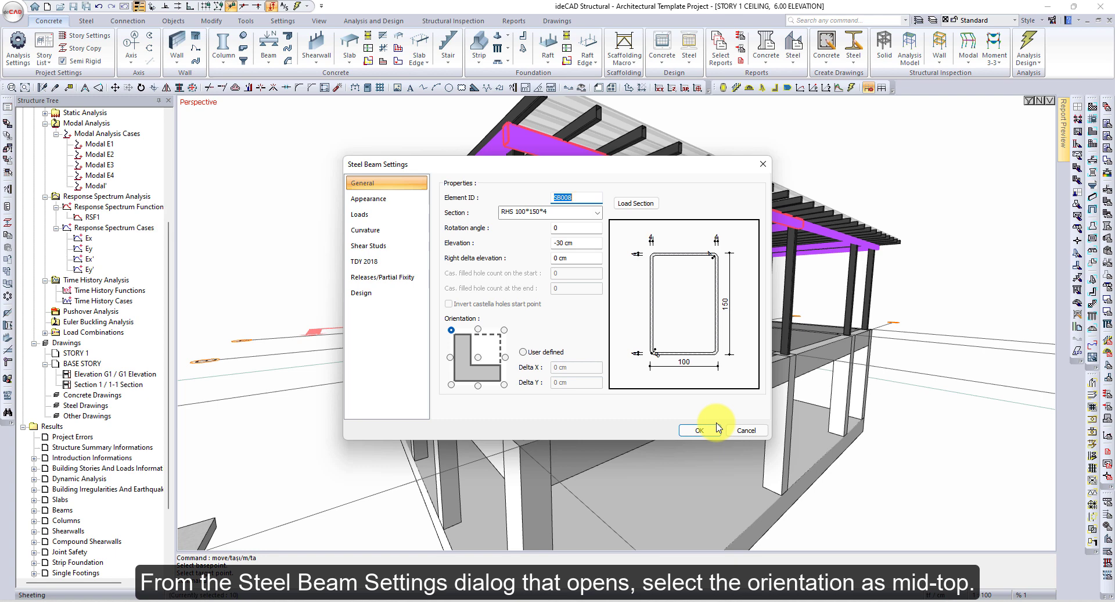
left_click(478, 330)
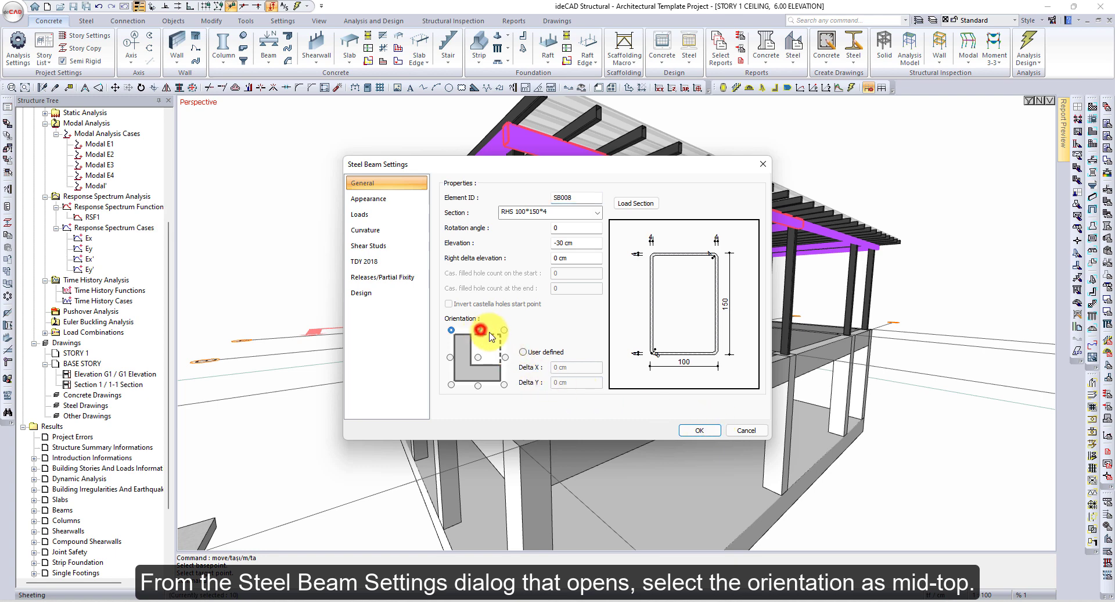
left_click(685, 431)
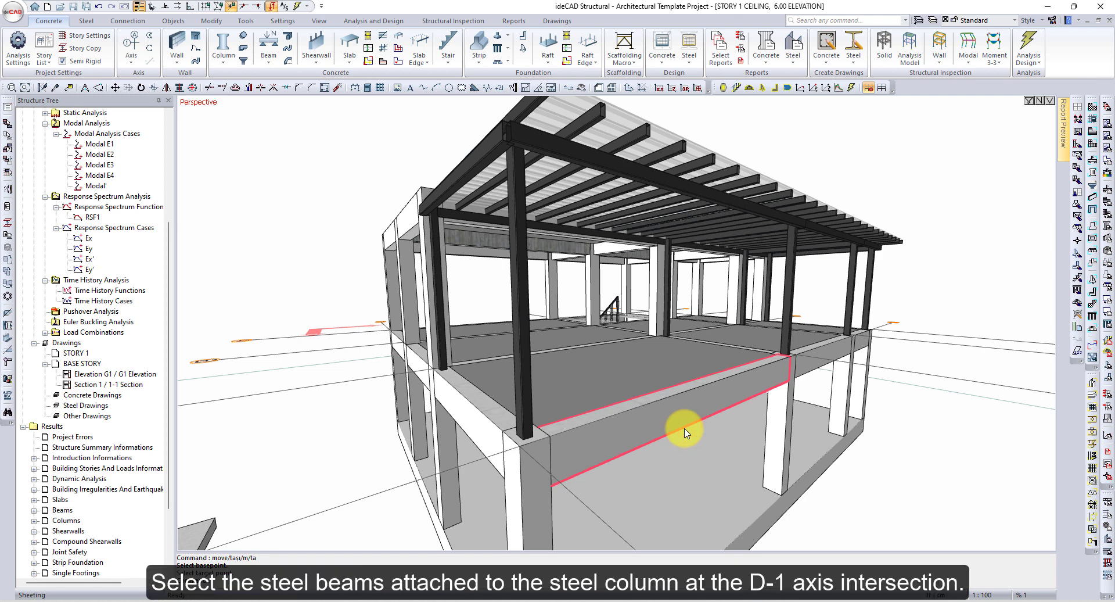
Step: Select the two steel beams meeting at the D-1 steel column and move their shared node onto the column's top node
left_click(533, 134)
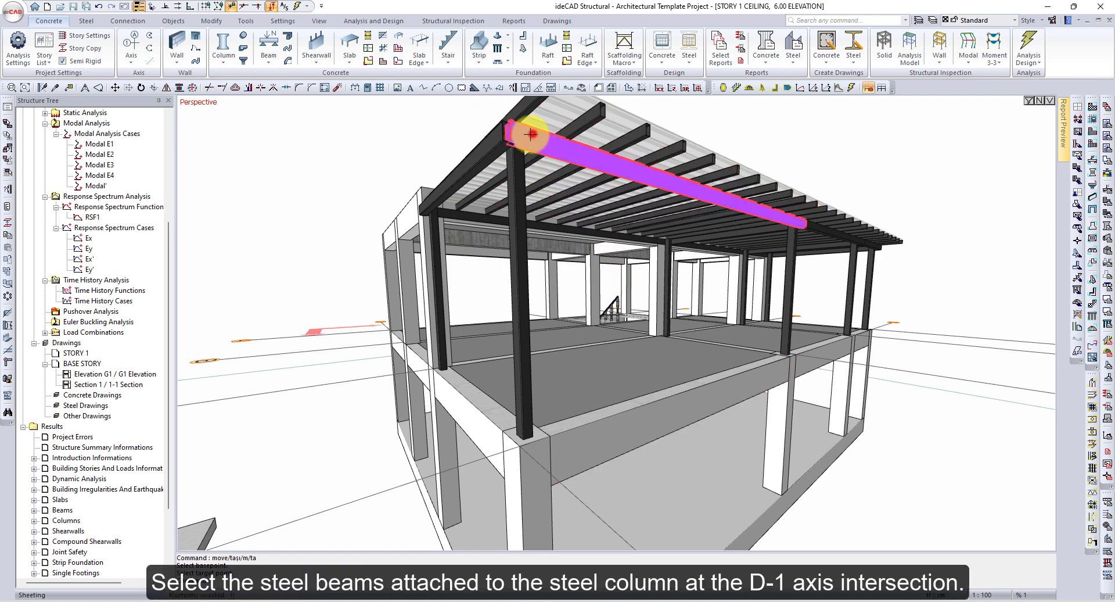
left_click(484, 140)
middle_click_drag(478, 137, 510, 164)
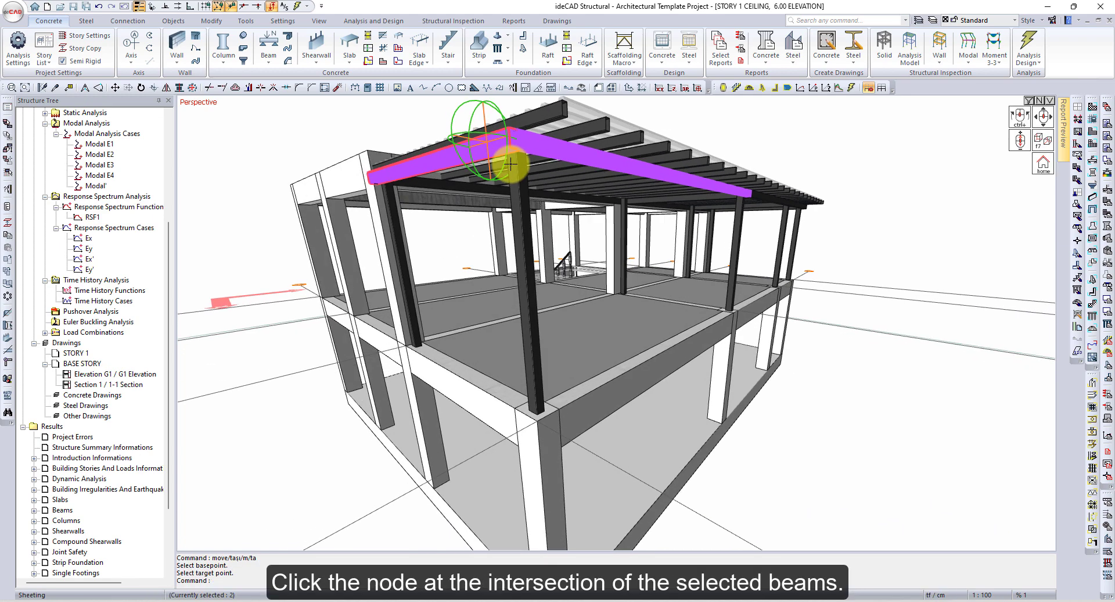
scroll(510, 164, "up", 5)
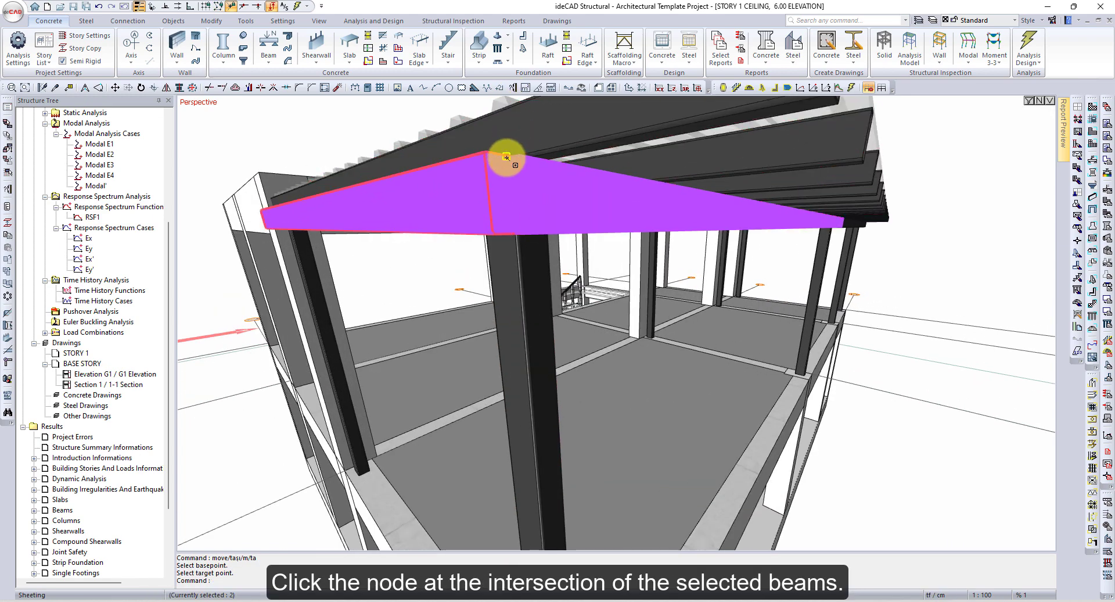
left_click(506, 157)
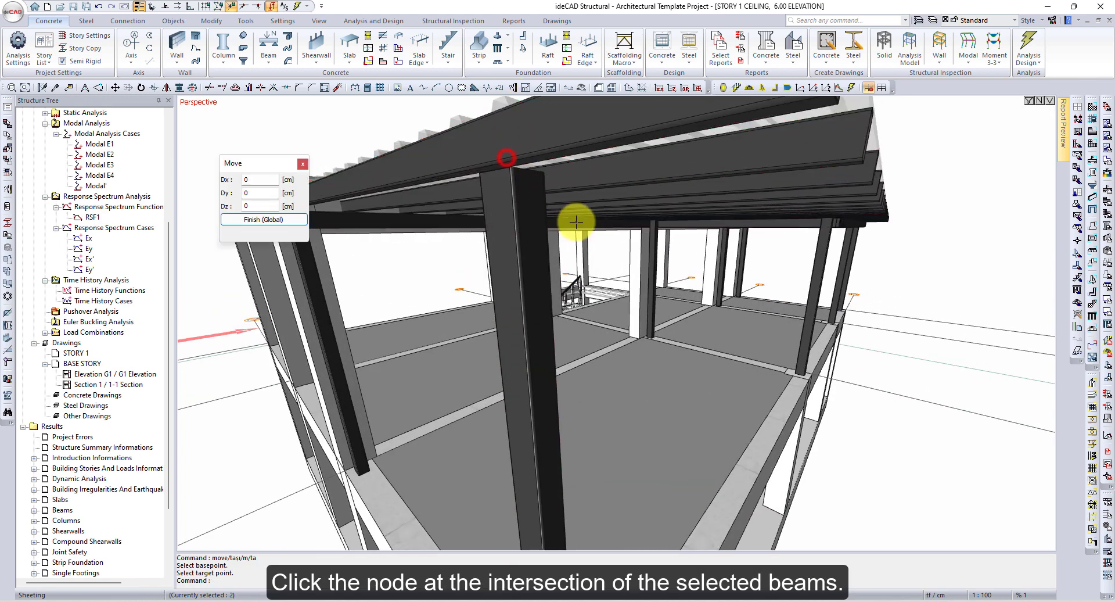
left_click(514, 170)
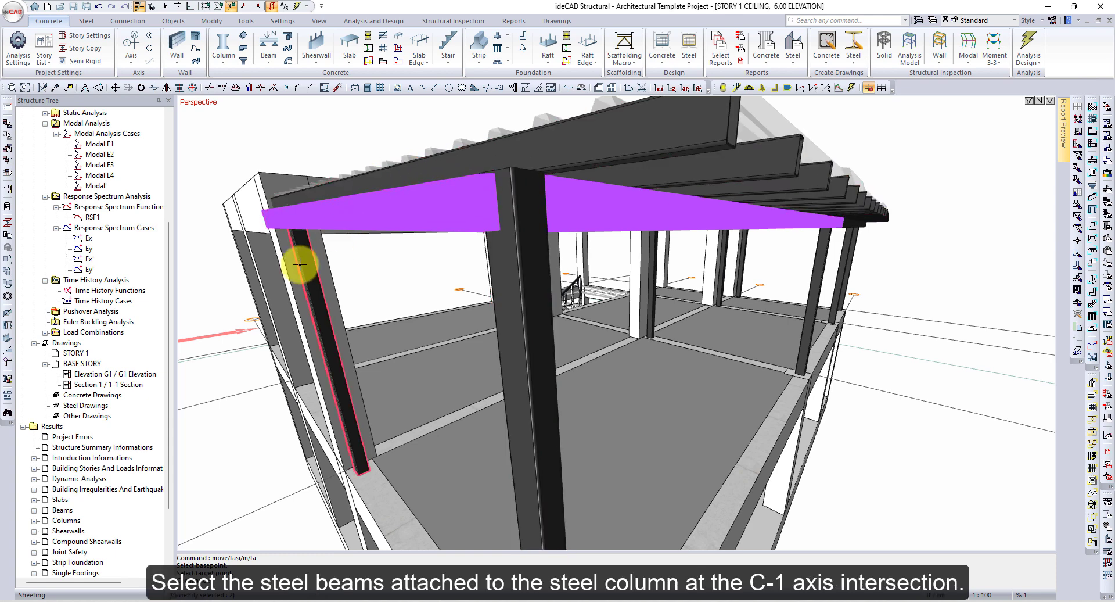
Step: Select the steel beams attached to the C-1 steel column and move their shared node onto the column's top node
middle_click_drag(323, 319, 326, 311, "ctrl")
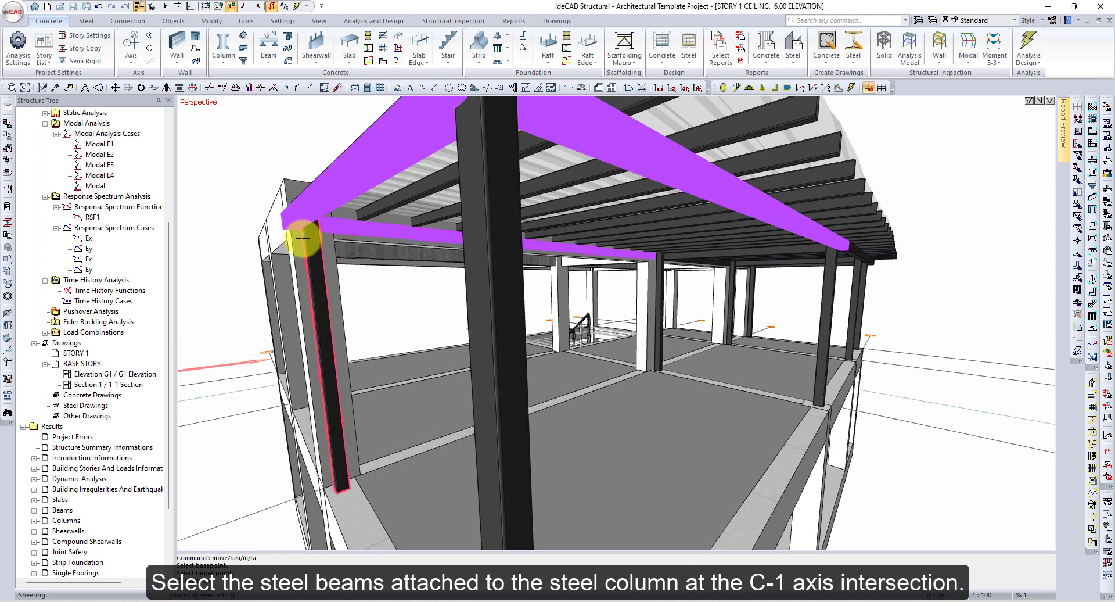
middle_click_drag(304, 240, 536, 234)
scroll(280, 204, "up", 3)
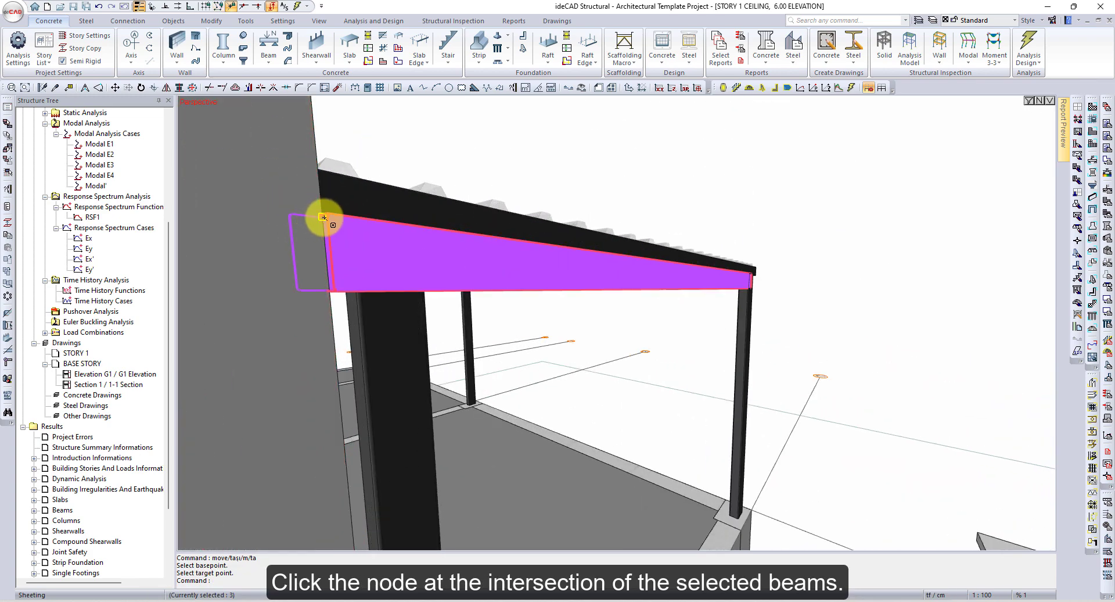
left_click(323, 218)
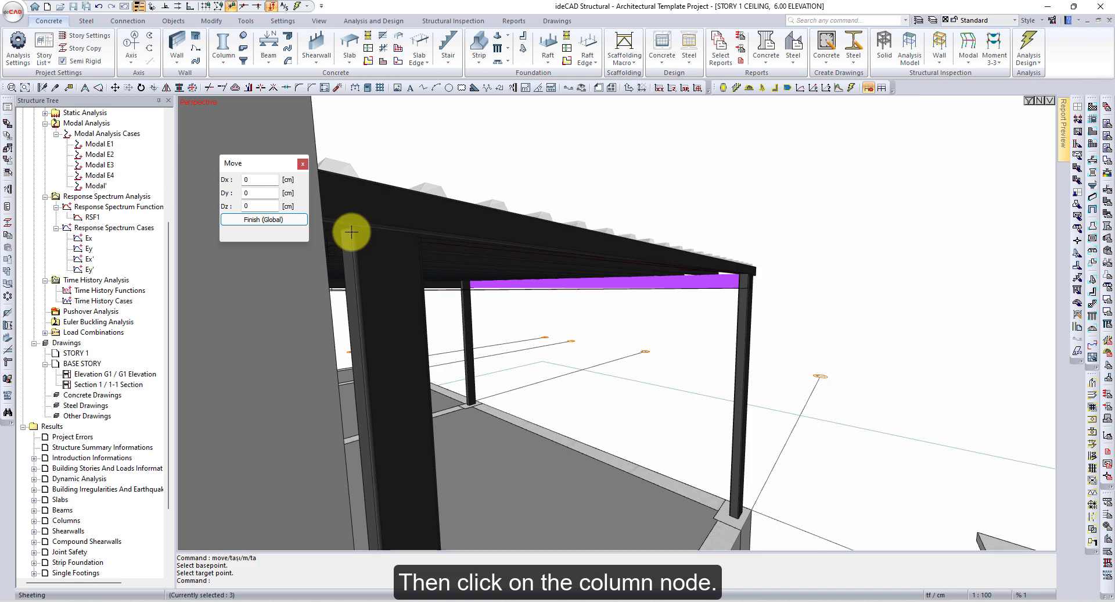
left_click(381, 229)
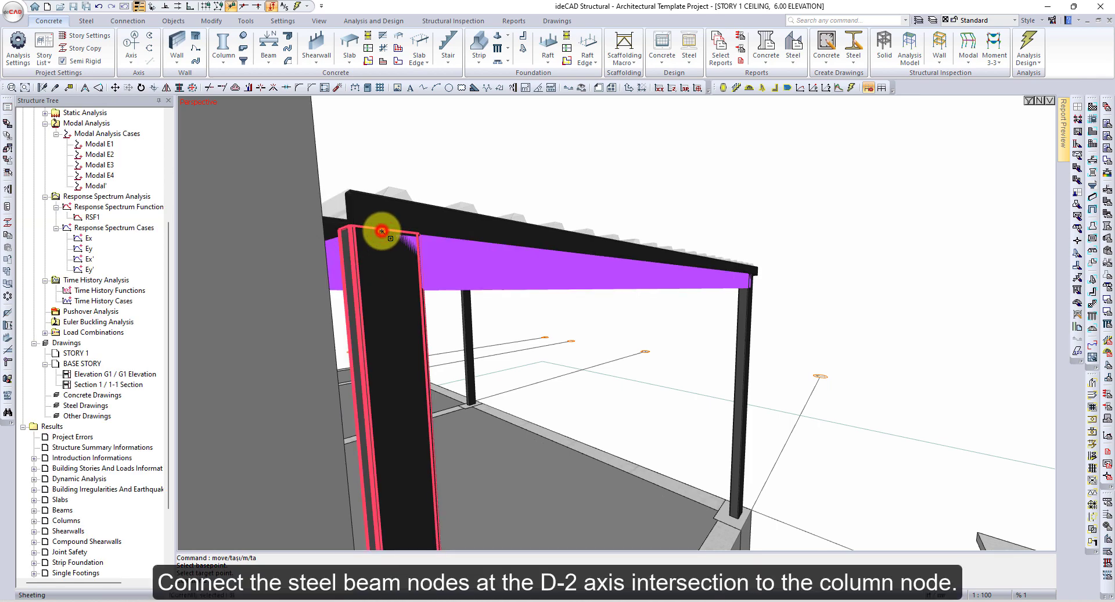
Step: Move the steel beam end nodes at the D-2 axis intersection onto the steel column's top node
middle_click_drag(381, 229, 219, 237)
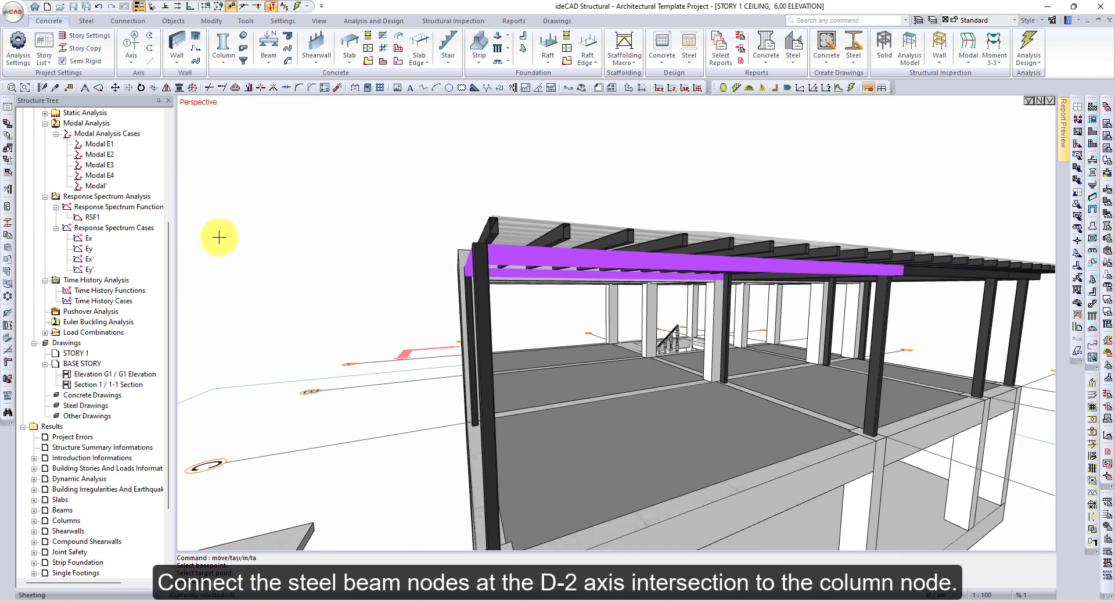
scroll(921, 267, "up", 5)
left_click(828, 246)
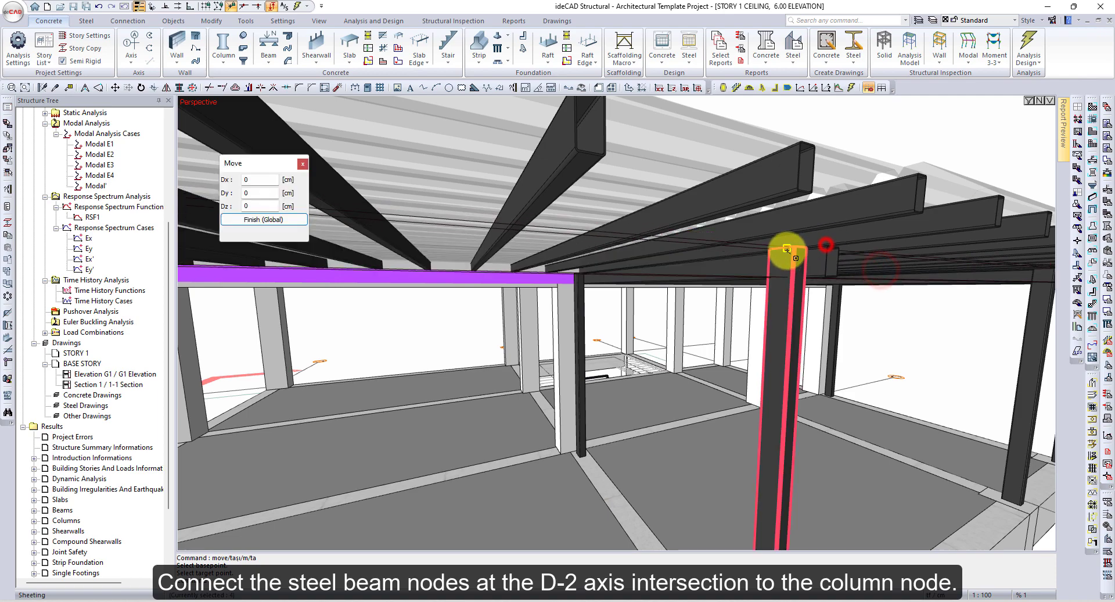
left_click(789, 250)
left_click(825, 260)
left_click(835, 244)
left_click(785, 246)
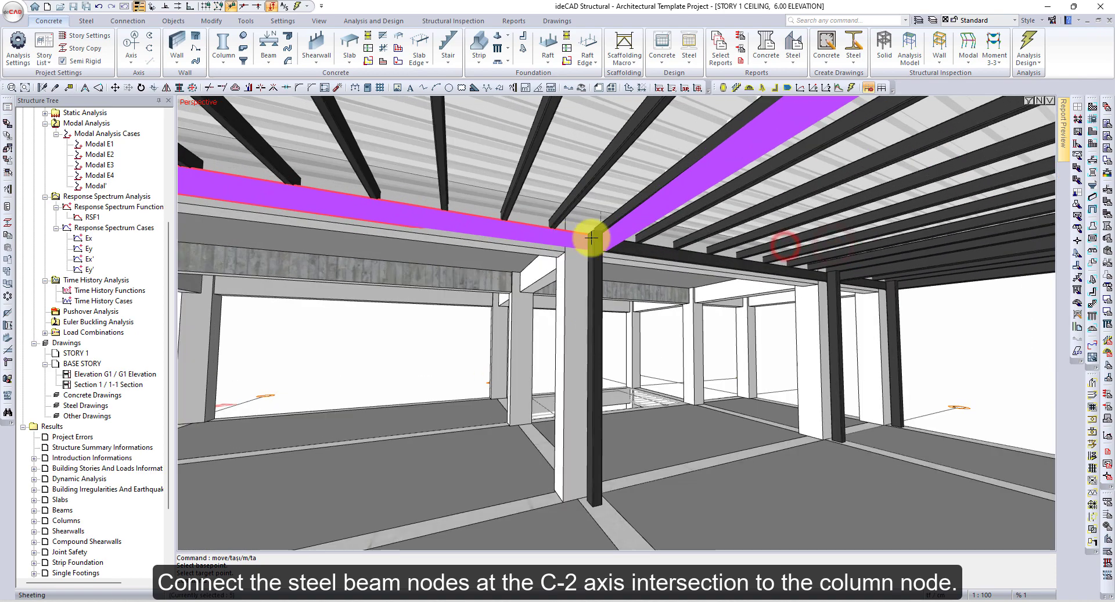
Step: Connect the steel beam nodes at the C-2 axis intersection to the top node of the steel column
middle_click_drag(647, 249, 590, 249)
scroll(601, 246, "up", 3)
scroll(601, 246, "up", 2)
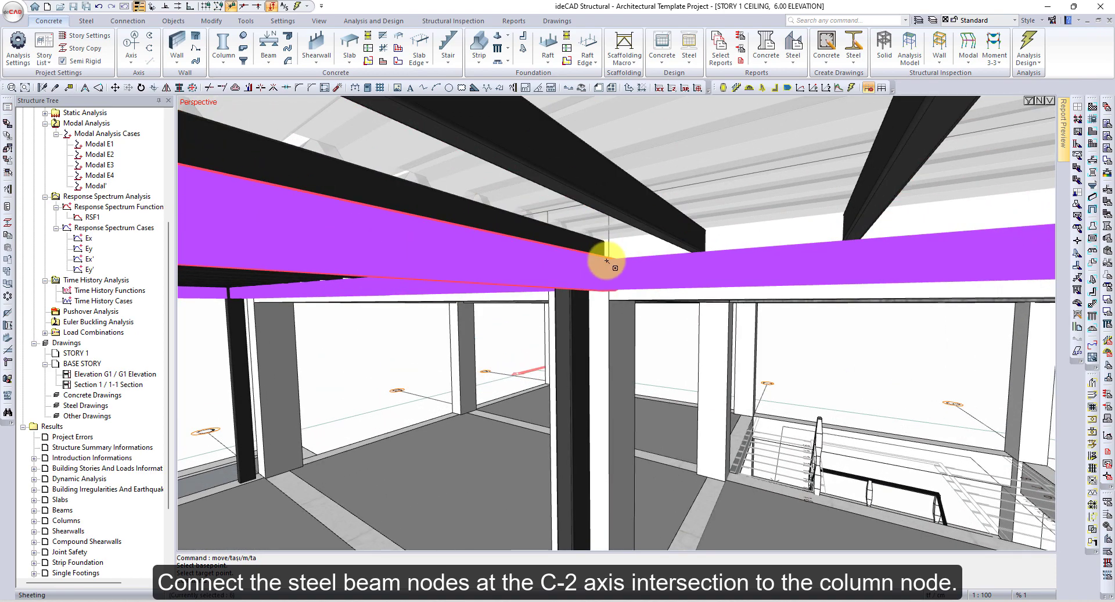
left_click(608, 259)
left_click(572, 259)
scroll(594, 260, "up", 3)
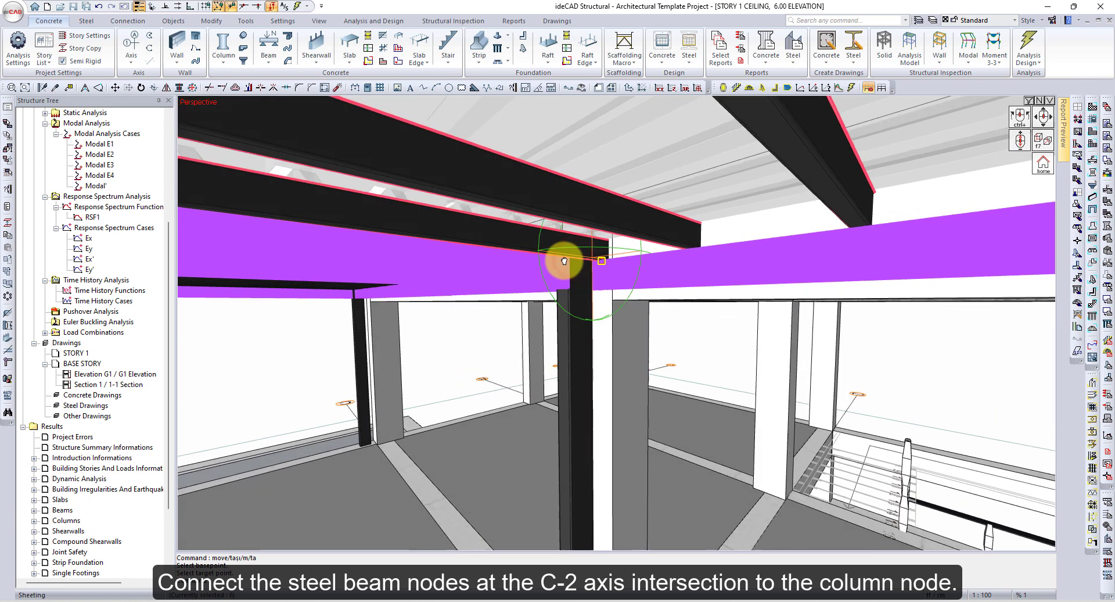
left_click(612, 261)
left_click(548, 262)
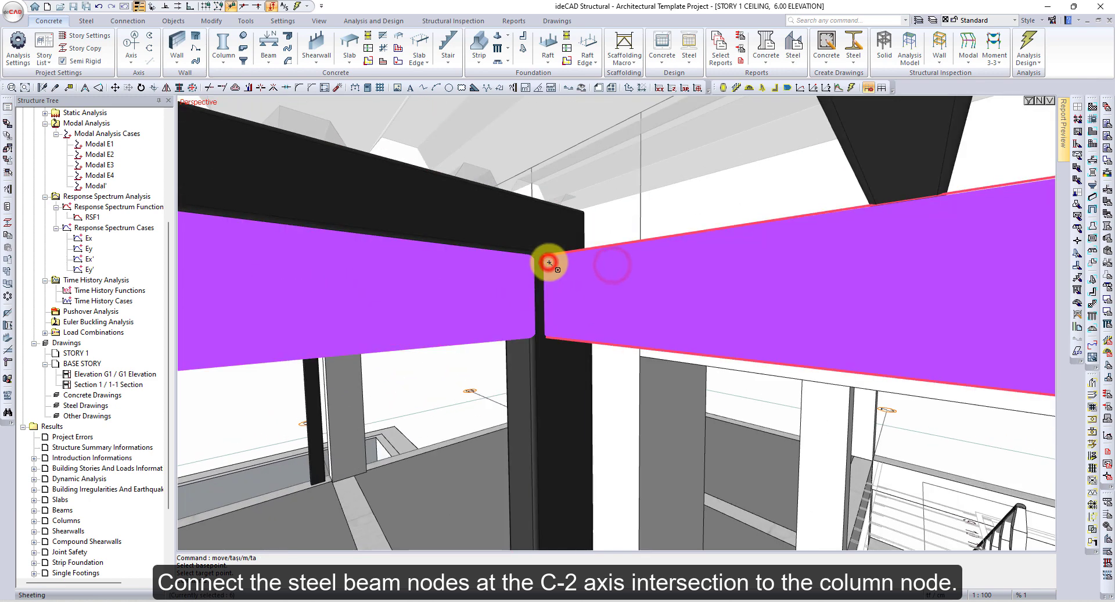
Step: Move the nodes of the steel beams meeting at the D-3 axis intersection onto the column's top node
scroll(618, 286, "down", 5)
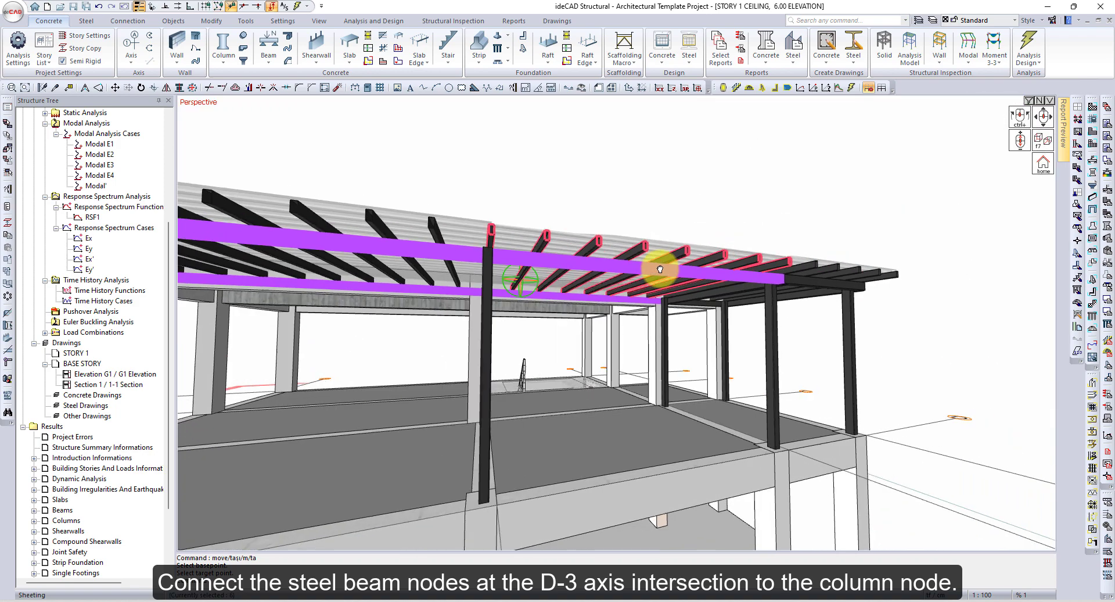
scroll(784, 291, "up", 2)
scroll(785, 291, "up", 2)
left_click(731, 274, "shift")
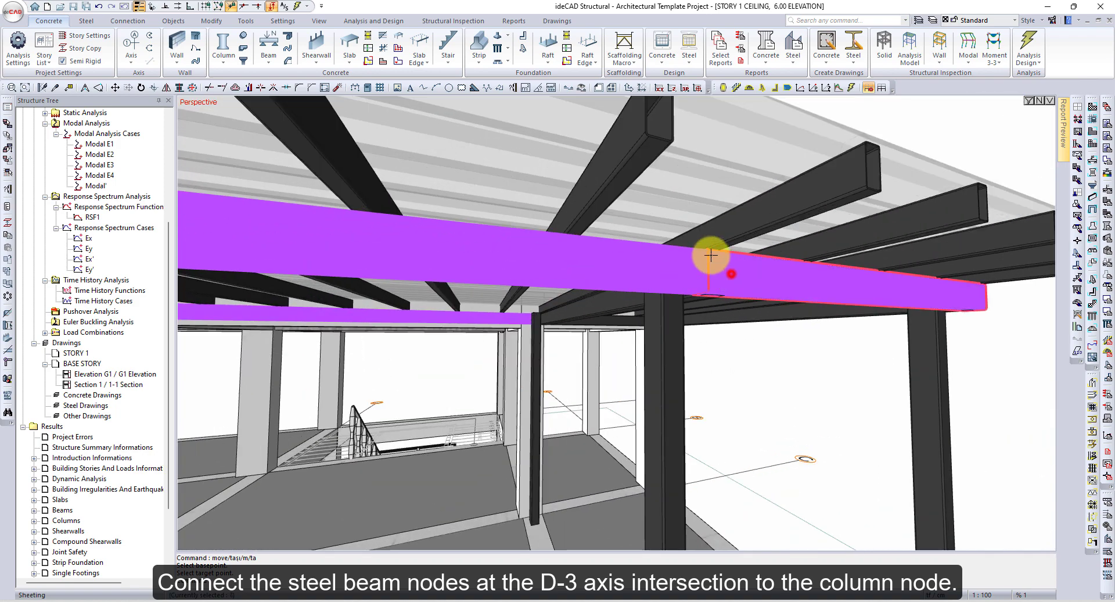
left_click(703, 251)
left_click(662, 259)
left_click(698, 266)
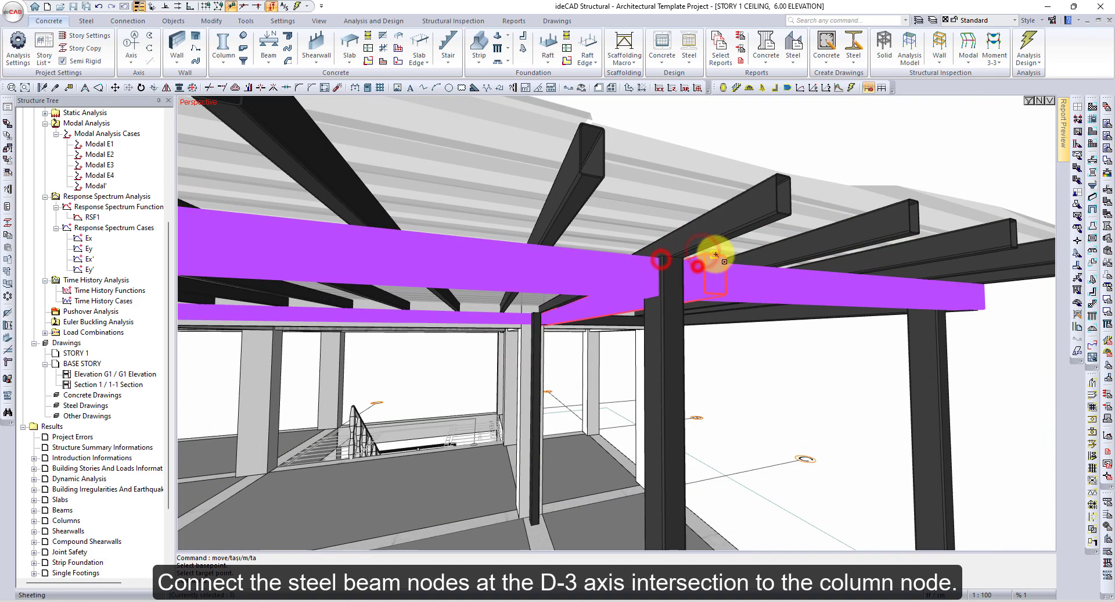
left_click(665, 259)
Step: Attach the steel beam nodes at the C-3 axis intersection to the steel column's top node and end the selection
scroll(543, 319, "up", 3)
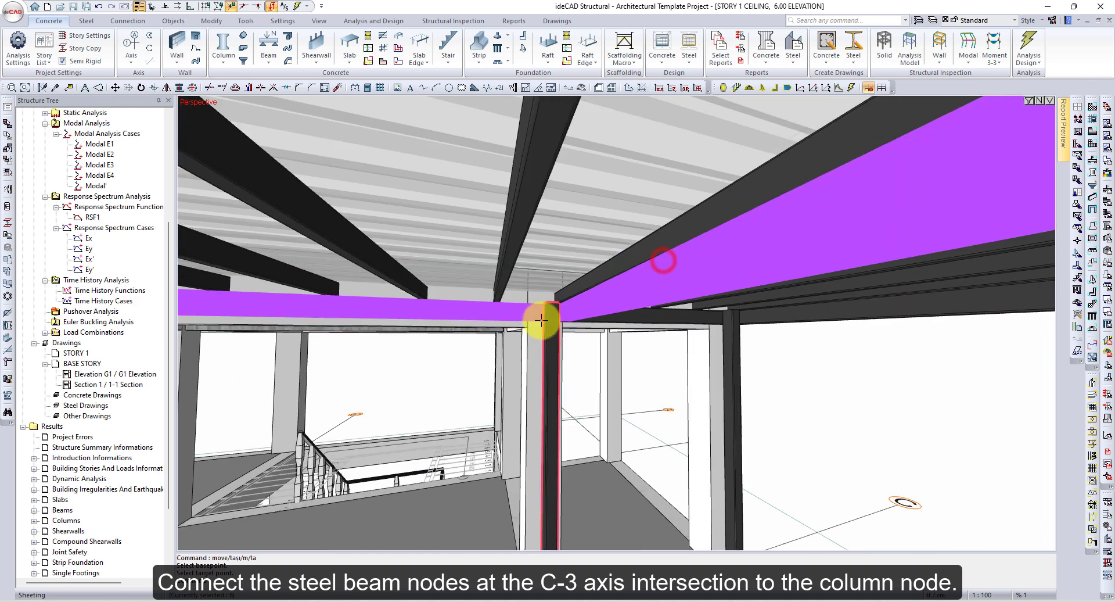
middle_click_drag(596, 327, 560, 300, "ctrl")
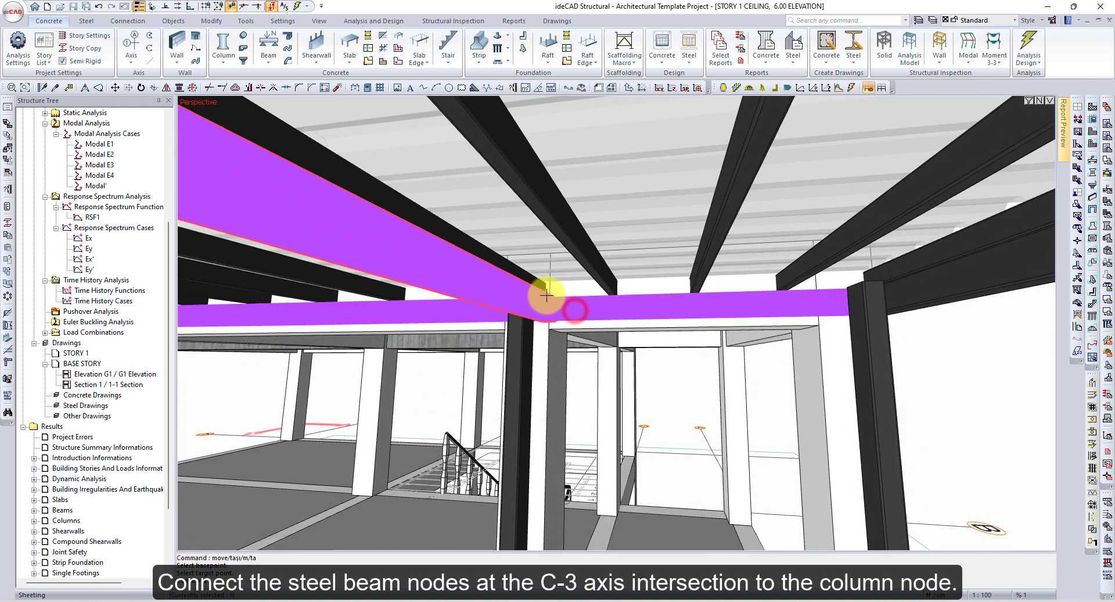
left_click(549, 299)
left_click(519, 296)
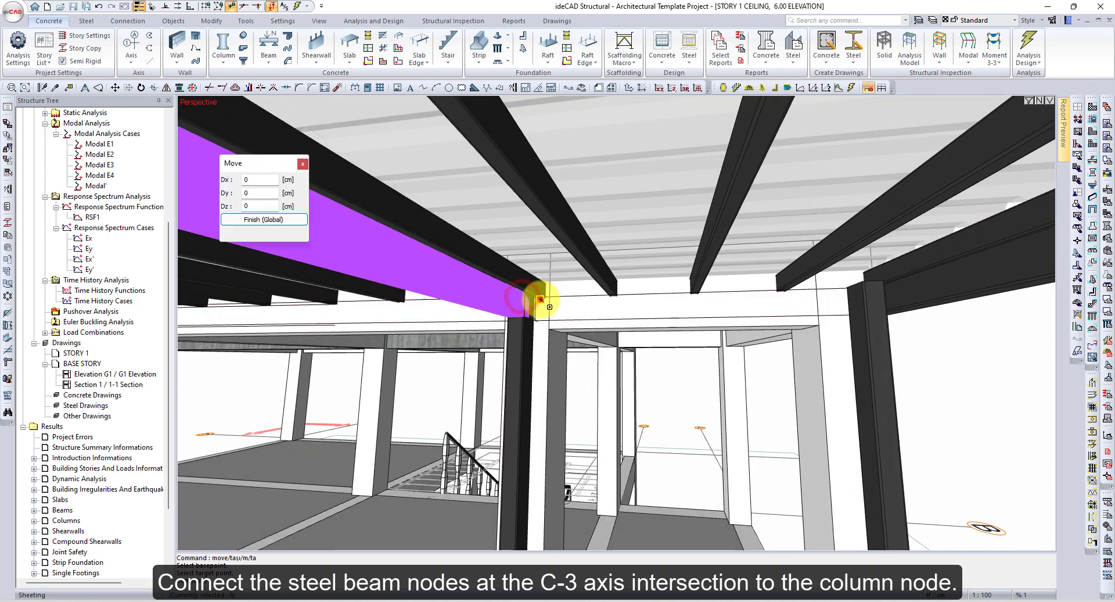
left_click(527, 296)
key("Escape")
Step: Select the two outer steel beams meeting at the D-4 axis intersection and move their shared node onto the column's top node
scroll(571, 304, "down", 4)
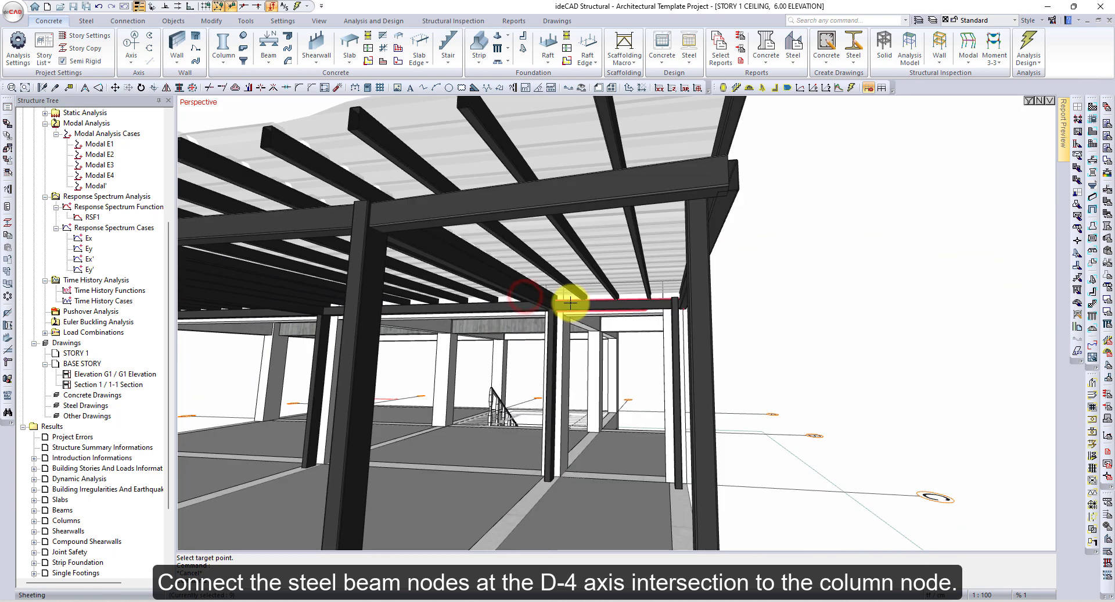
middle_click_drag(570, 303, 657, 284, "ctrl")
left_click(685, 274)
left_click(667, 291)
scroll(657, 284, "down", 4)
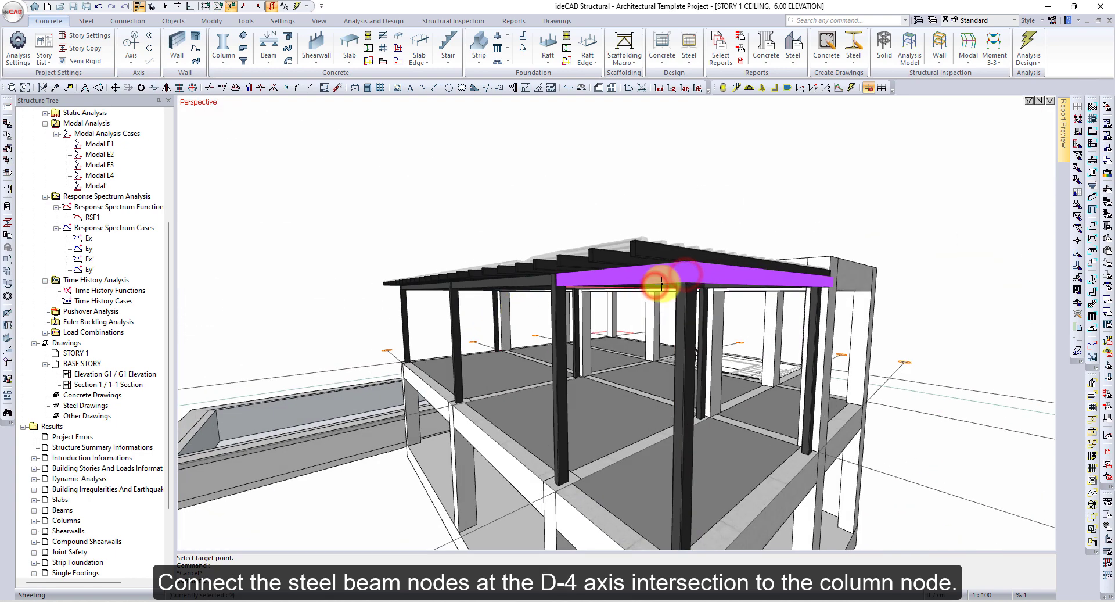
scroll(657, 285, "up", 5)
left_click(593, 241)
left_click(625, 260)
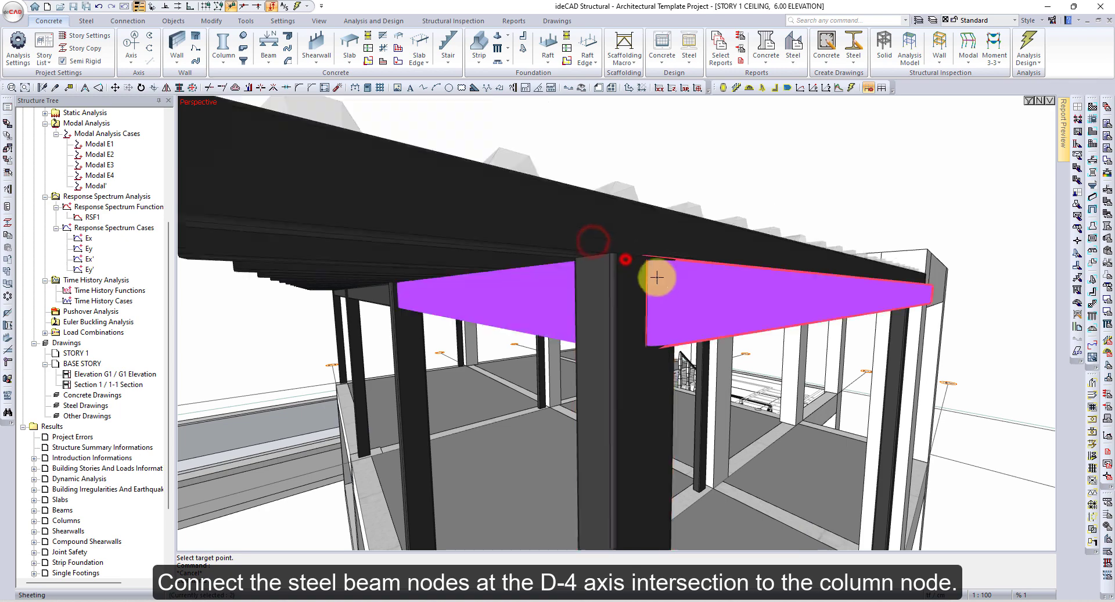
Step: Move the steel beam nodes at the C-4 axis intersection onto the top node of the steel column
middle_click_drag(772, 271, 535, 274, "ctrl")
scroll(819, 319, "up", 3)
left_click(768, 297)
middle_click_drag(819, 313, 755, 249, "ctrl")
left_click(751, 247)
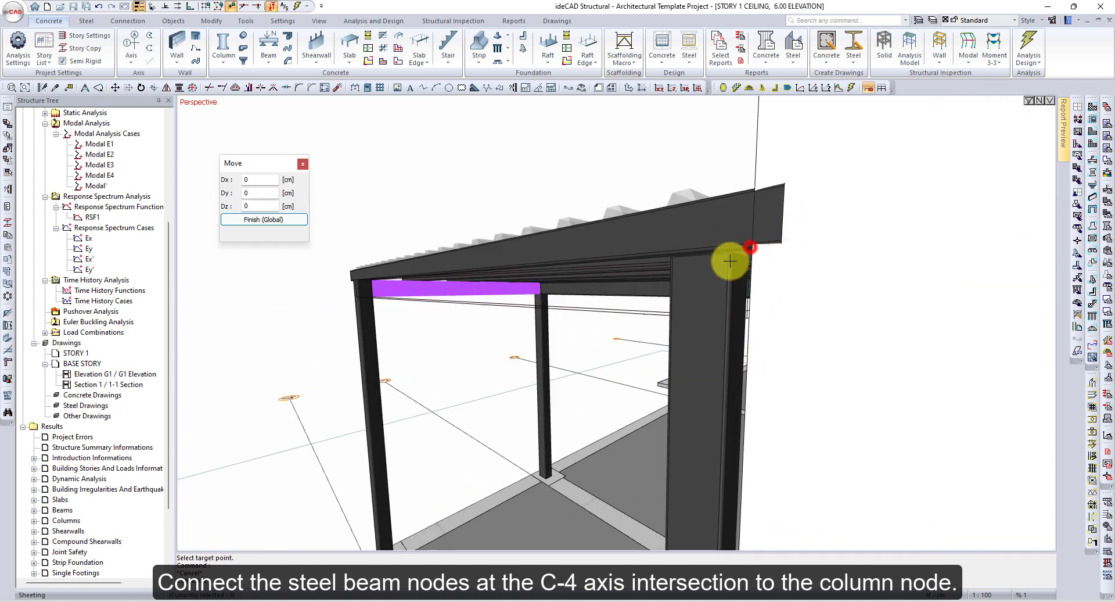
left_click(710, 255)
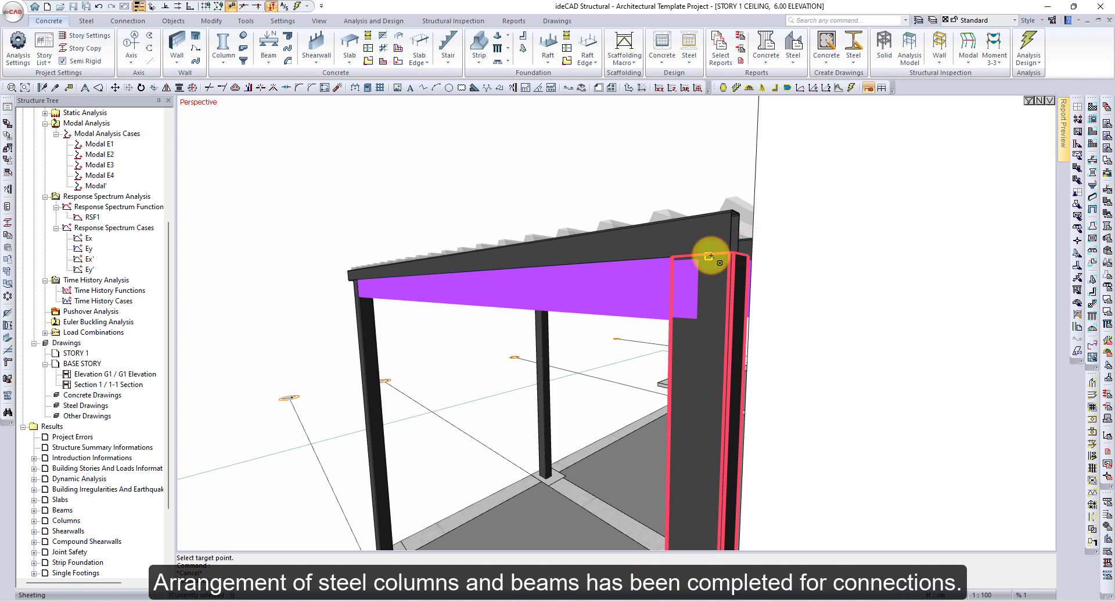
middle_click_drag(709, 254, 704, 282)
scroll(705, 281, "down", 4)
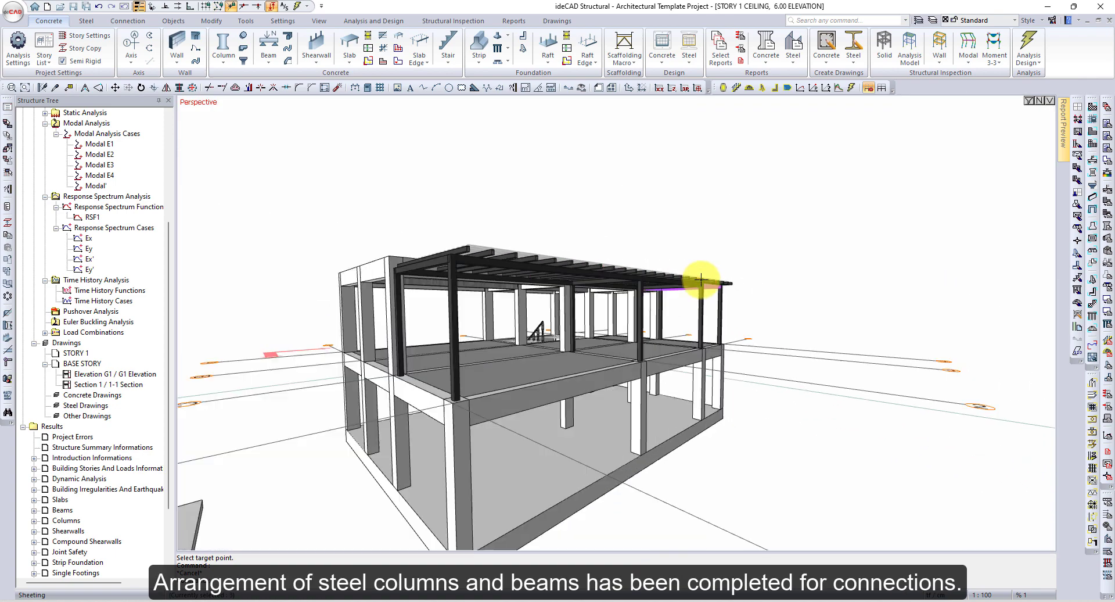